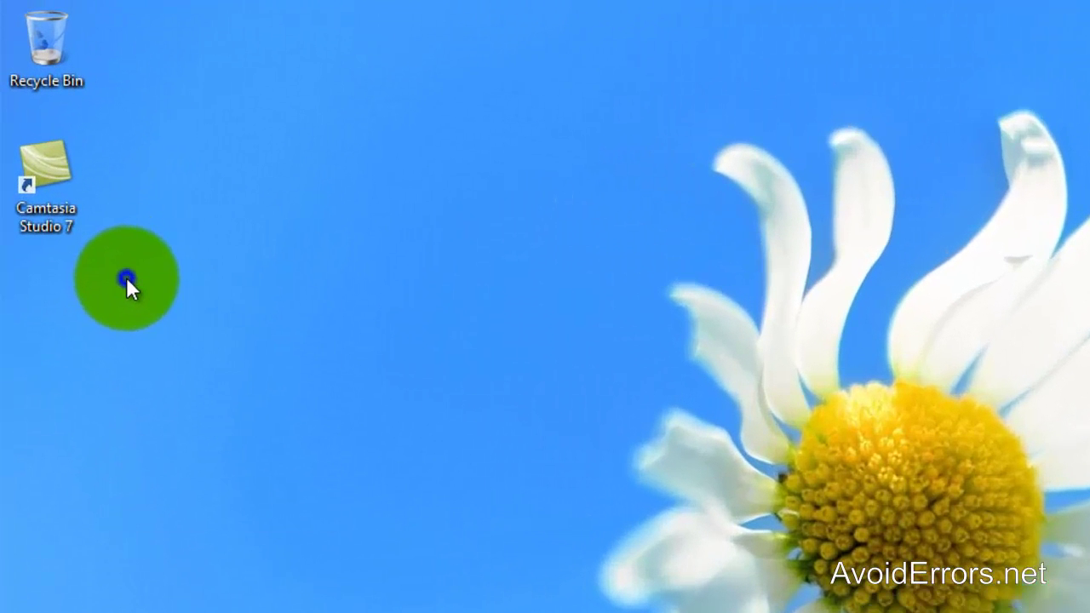
Add Control Panel, Computer, user's files and Network icons to the desktop via Personalization
right_click(60, 132)
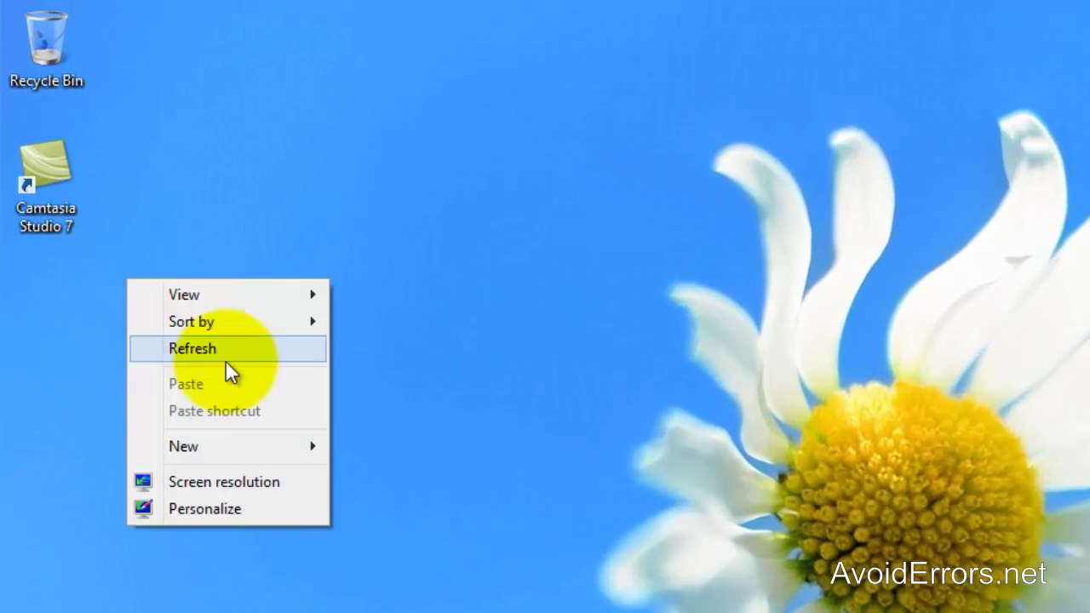
left_click(280, 509)
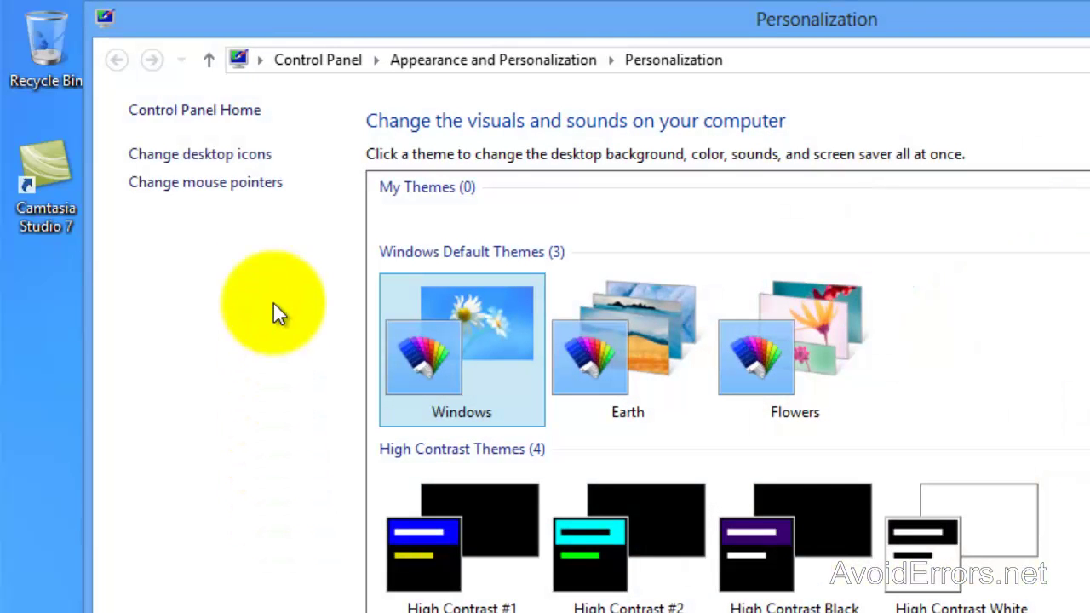
left_click(265, 162)
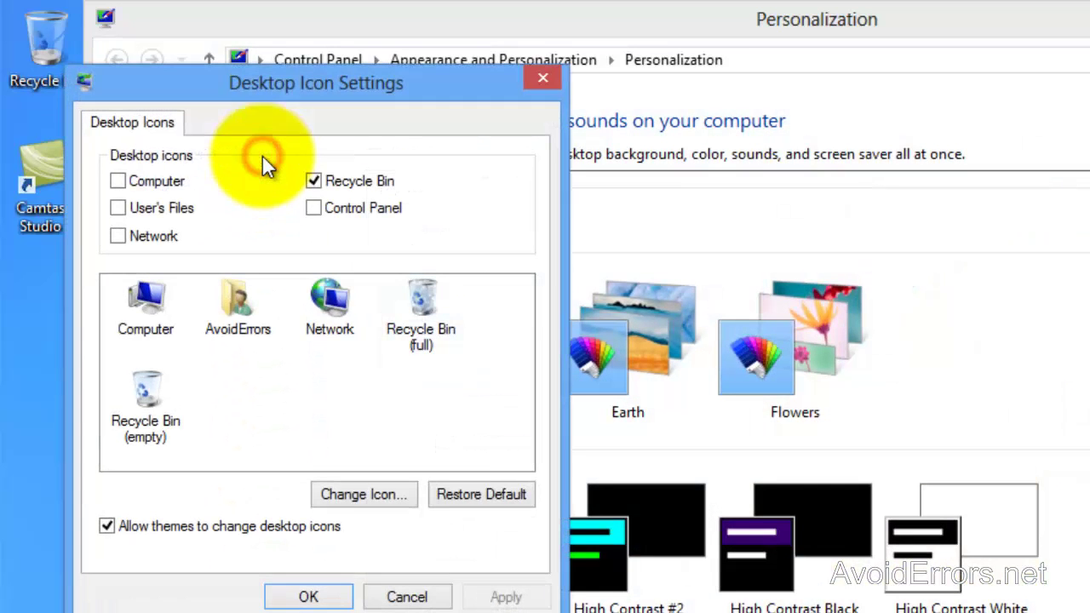
left_click(310, 215)
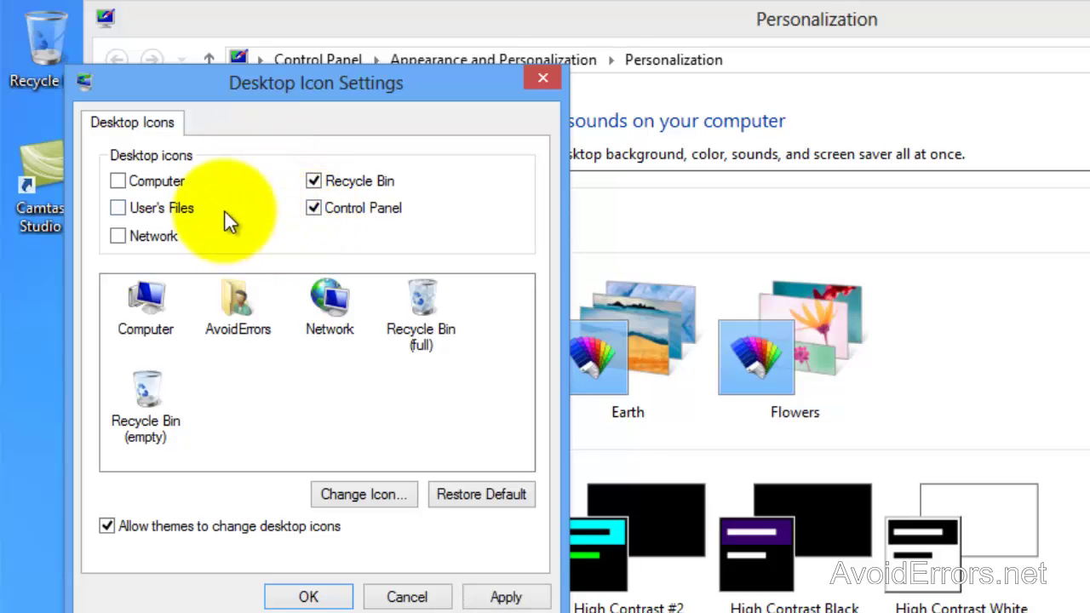
left_click(170, 183)
left_click(168, 206)
left_click(166, 239)
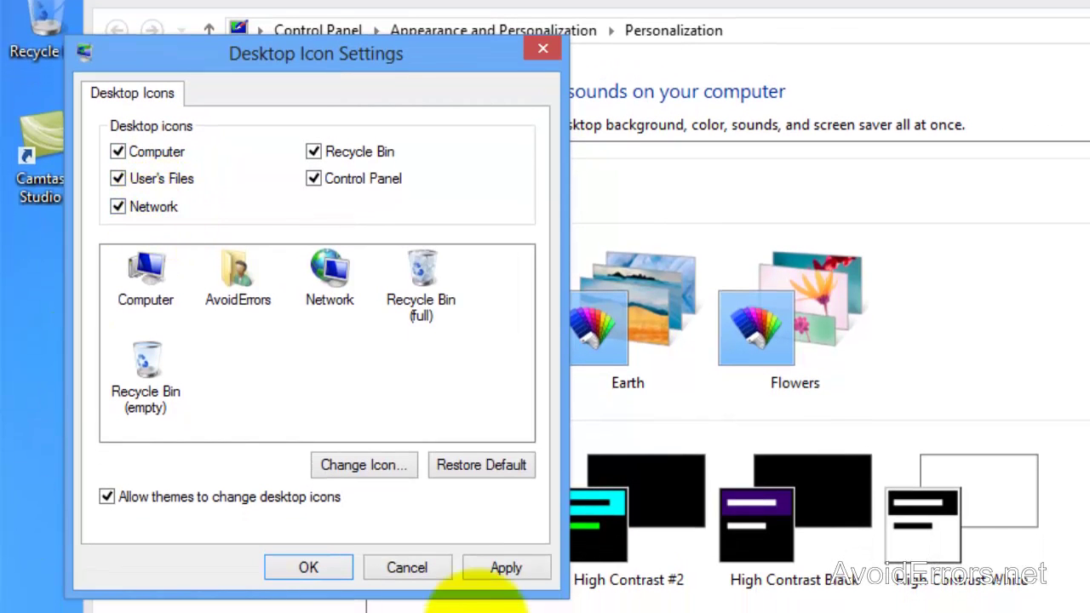
left_click(482, 570)
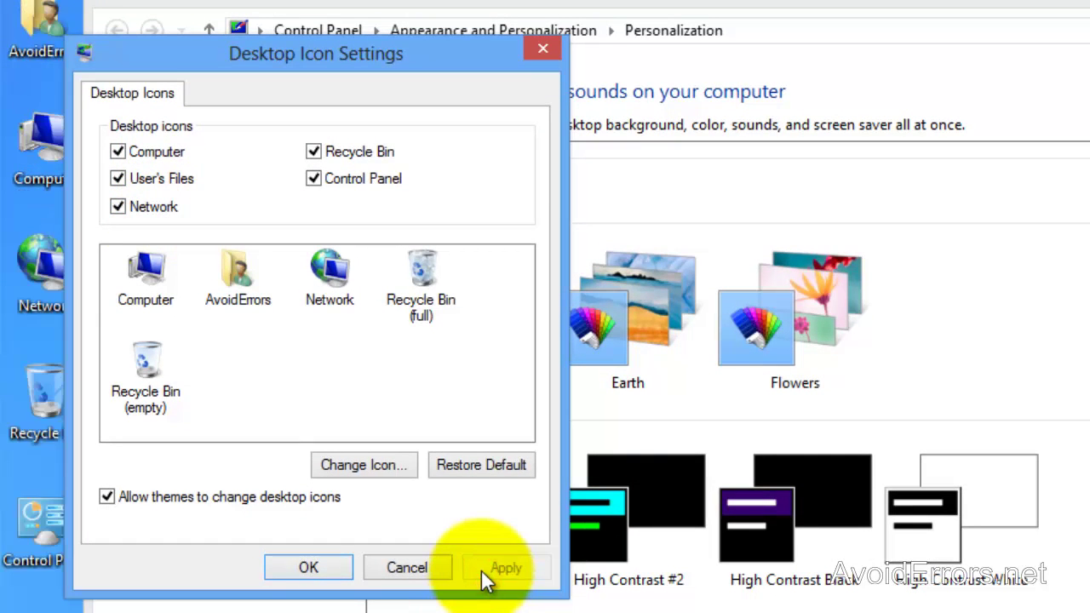
left_click(544, 48)
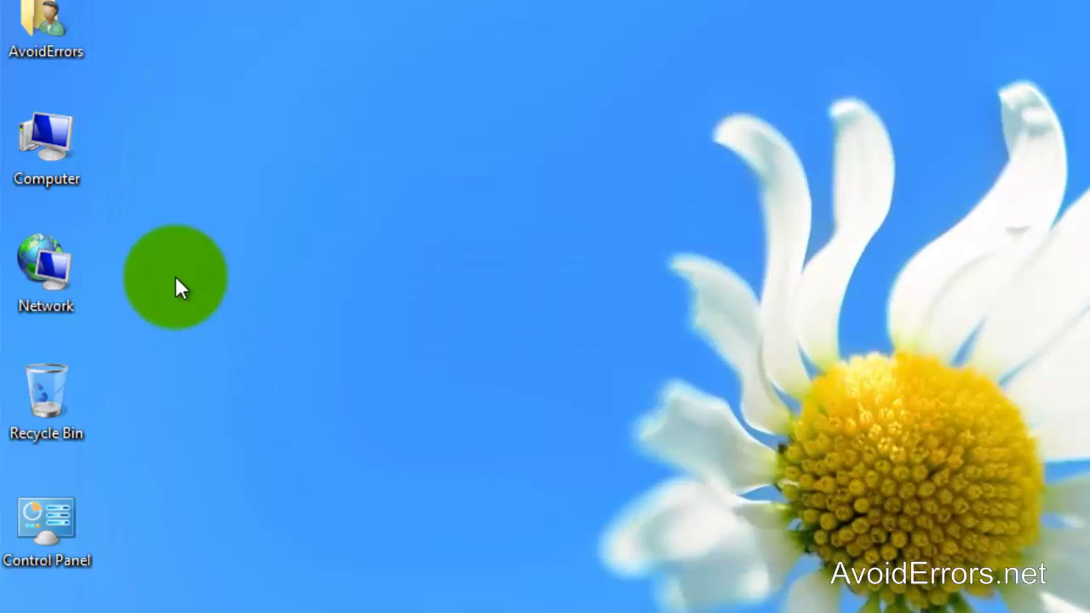
Open Computer from the desktop to view Local Disk (C:) and the MB Support CD drive
double_click(70, 164)
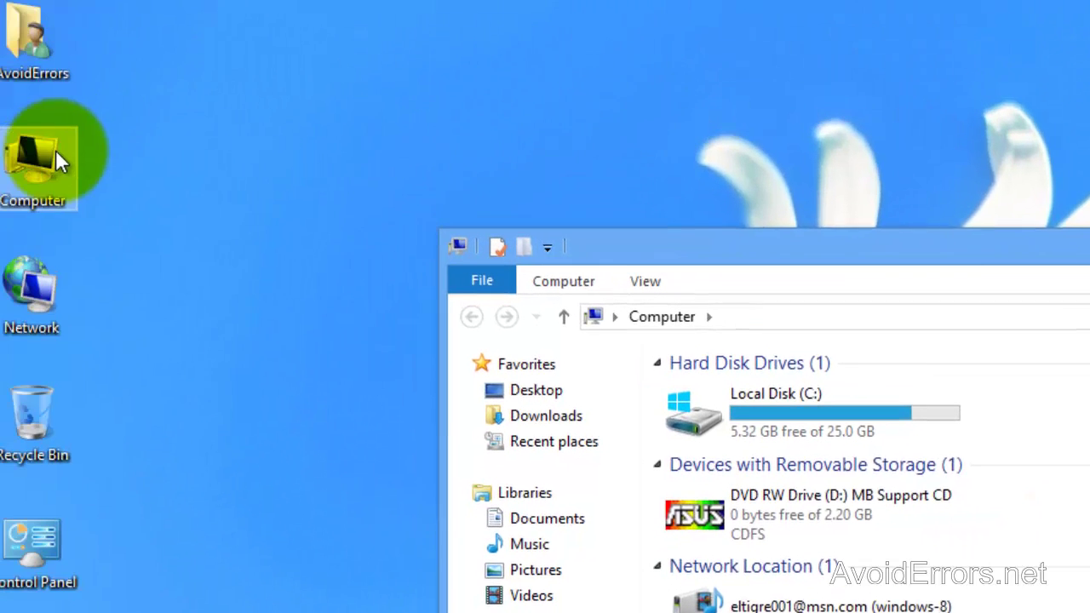
right_click(68, 166)
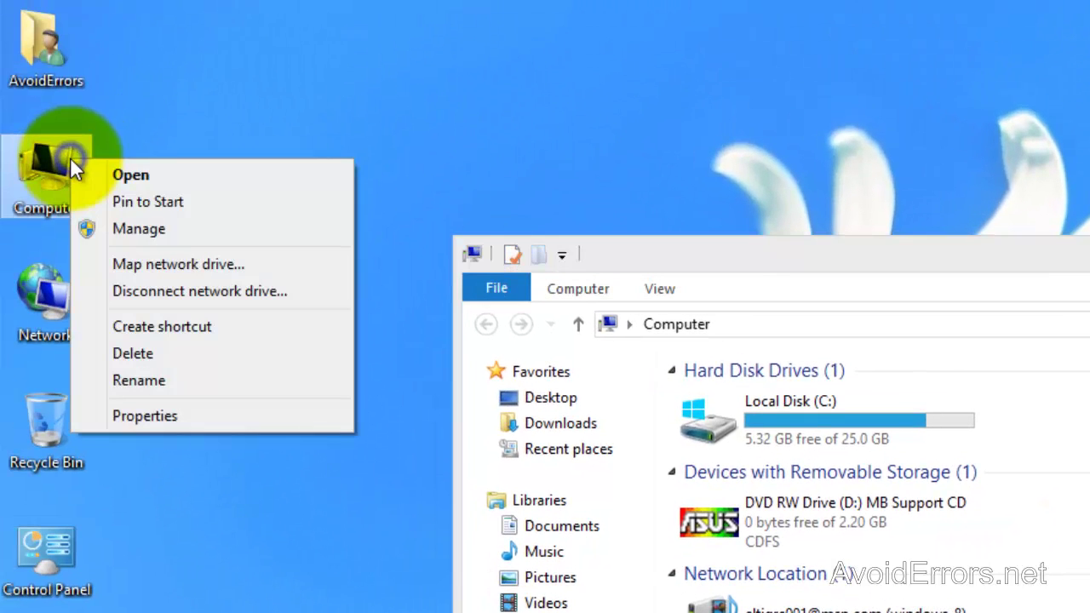
left_click(154, 227)
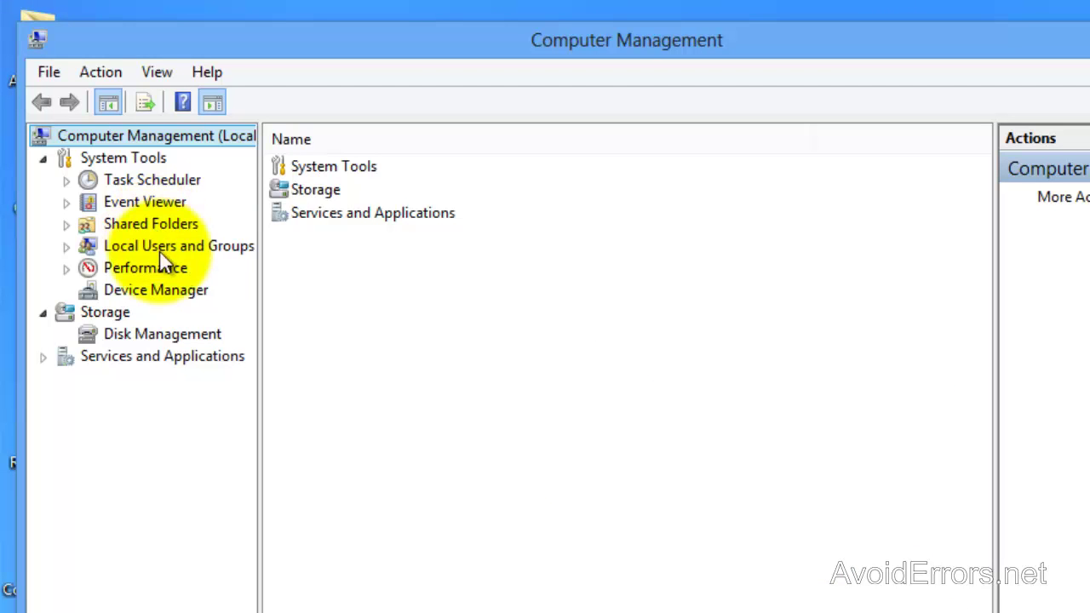
left_click(182, 337)
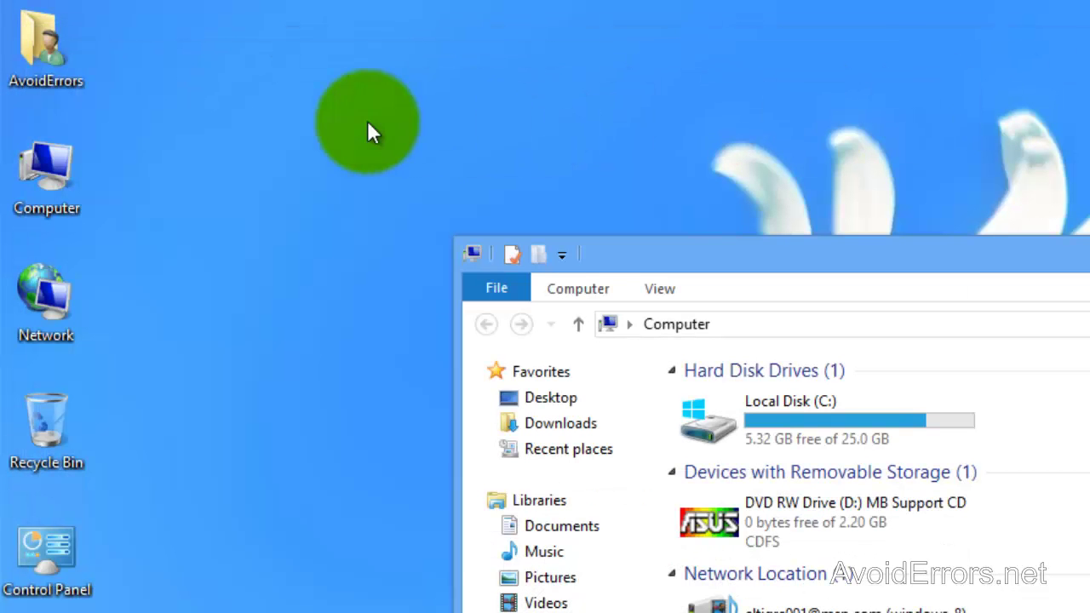
Open Device Manager from the Computer icon's properties
right_click(68, 173)
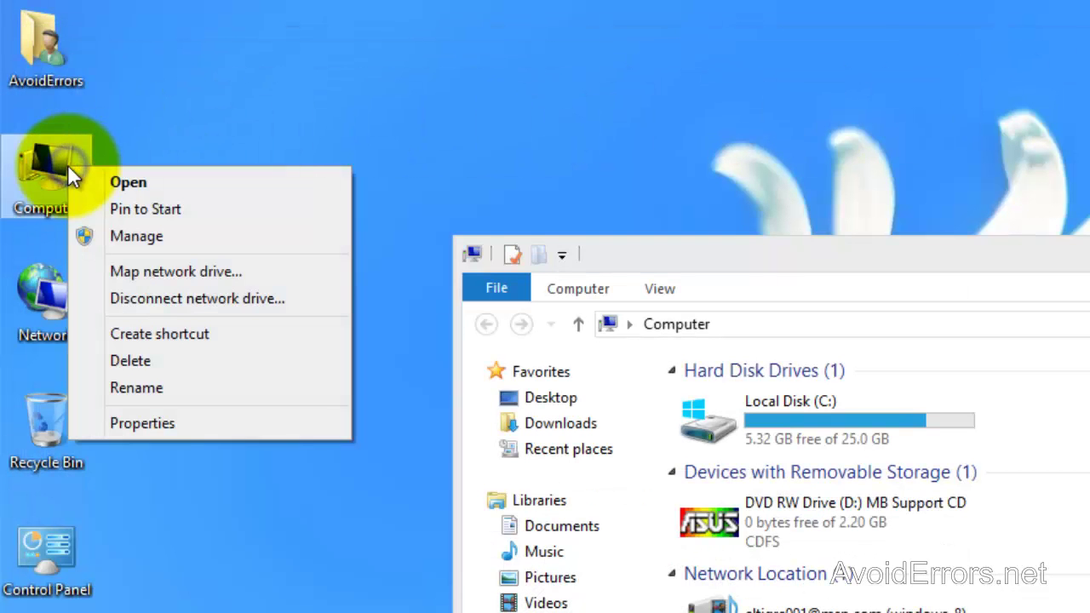
left_click(209, 426)
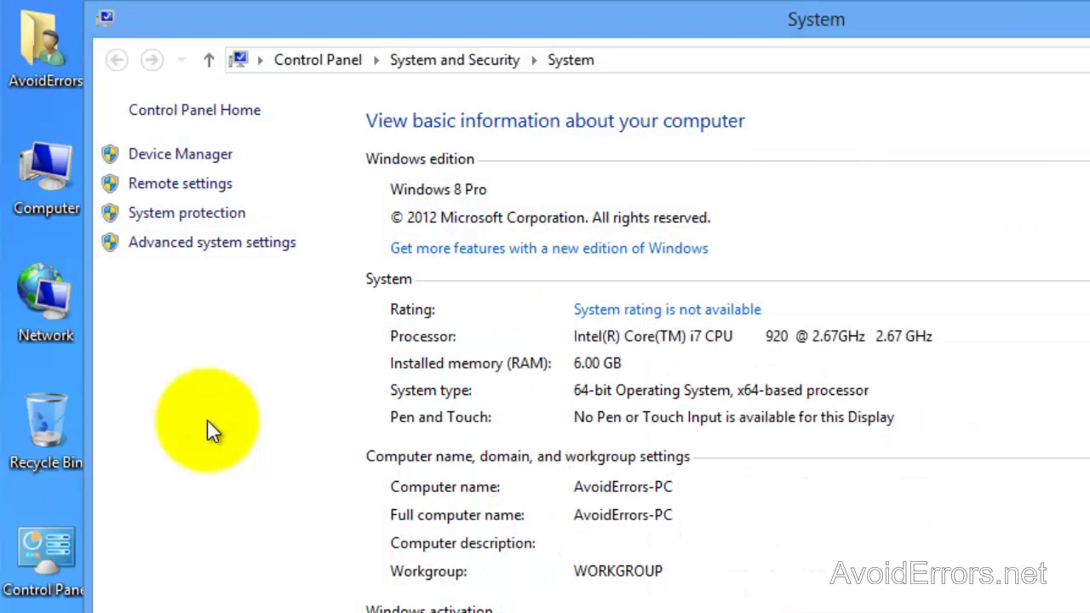
left_click(219, 160)
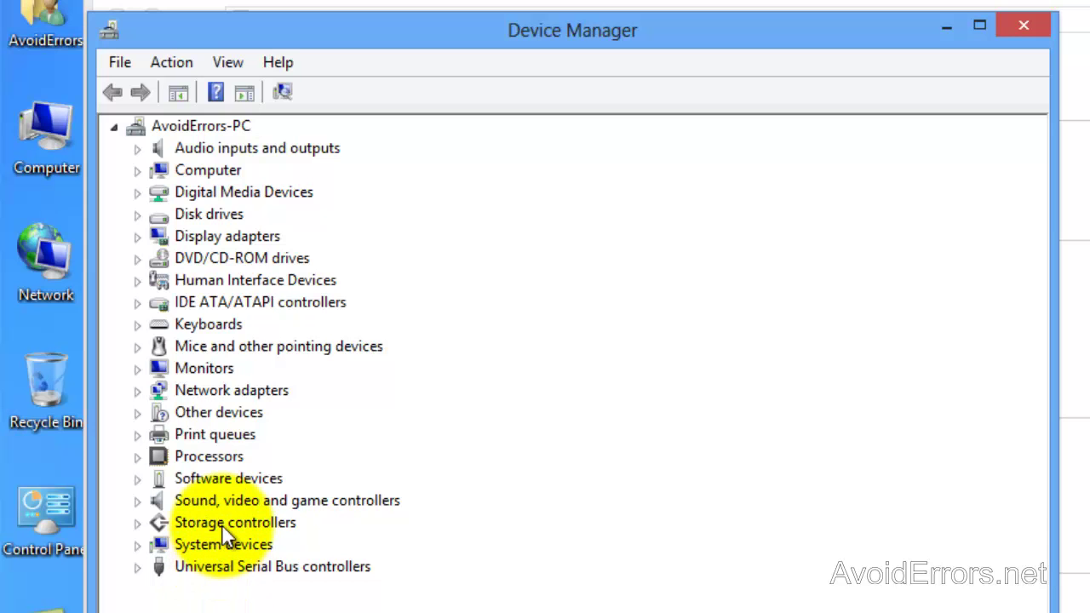
Expand Storage controllers and Disk drives and scan each for hardware changes
left_click(136, 523)
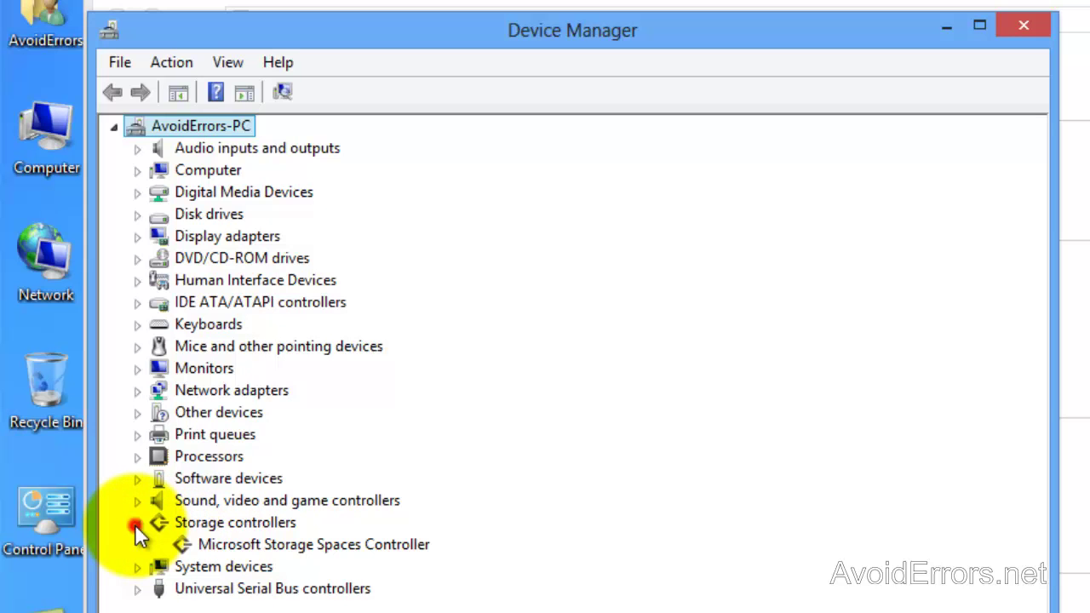
right_click(189, 526)
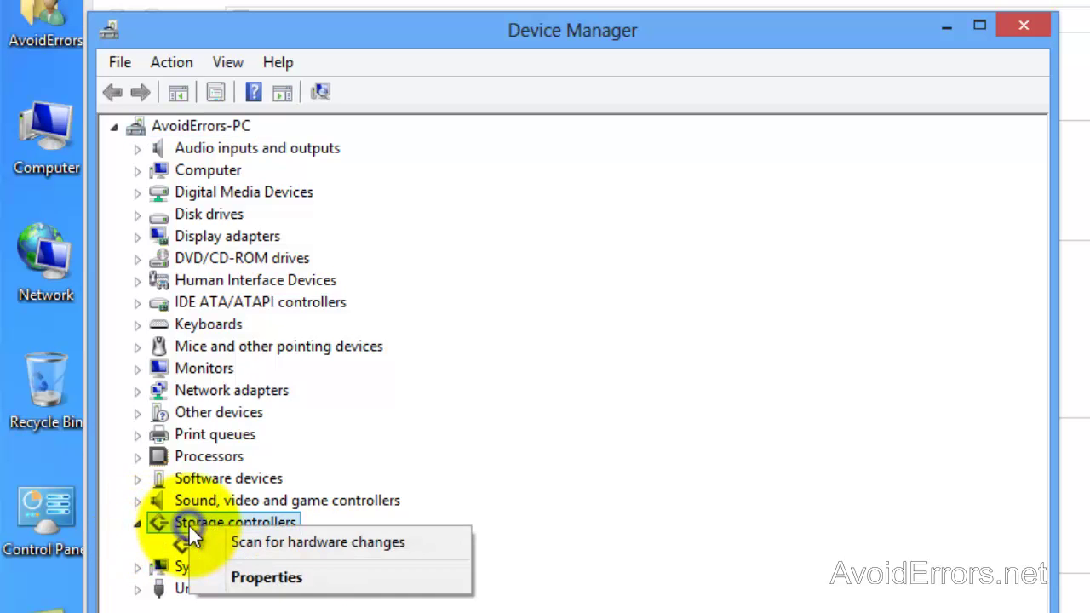
left_click(238, 540)
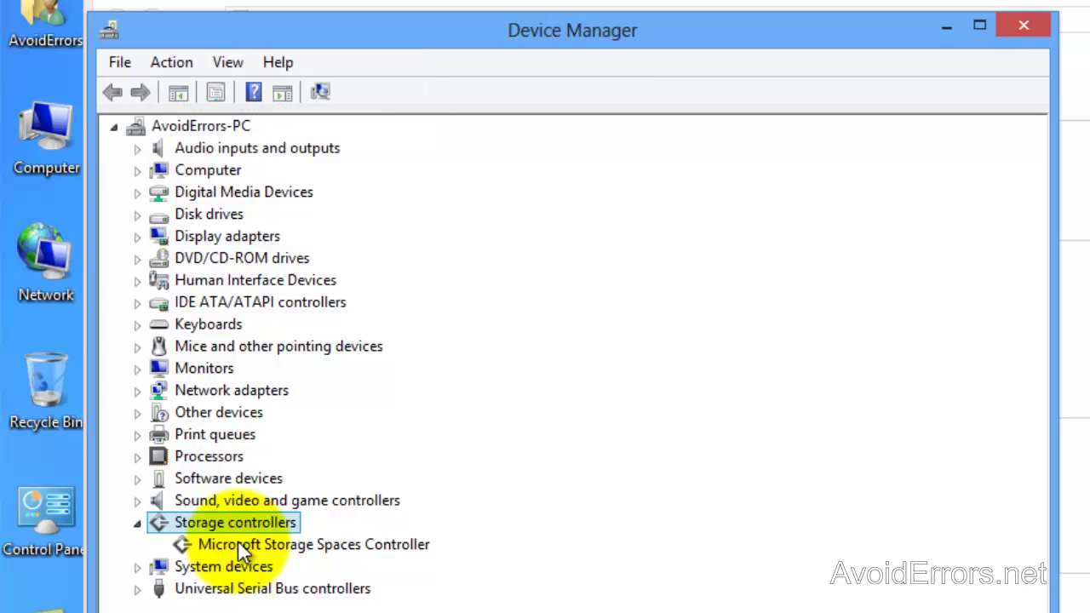
left_click(137, 214)
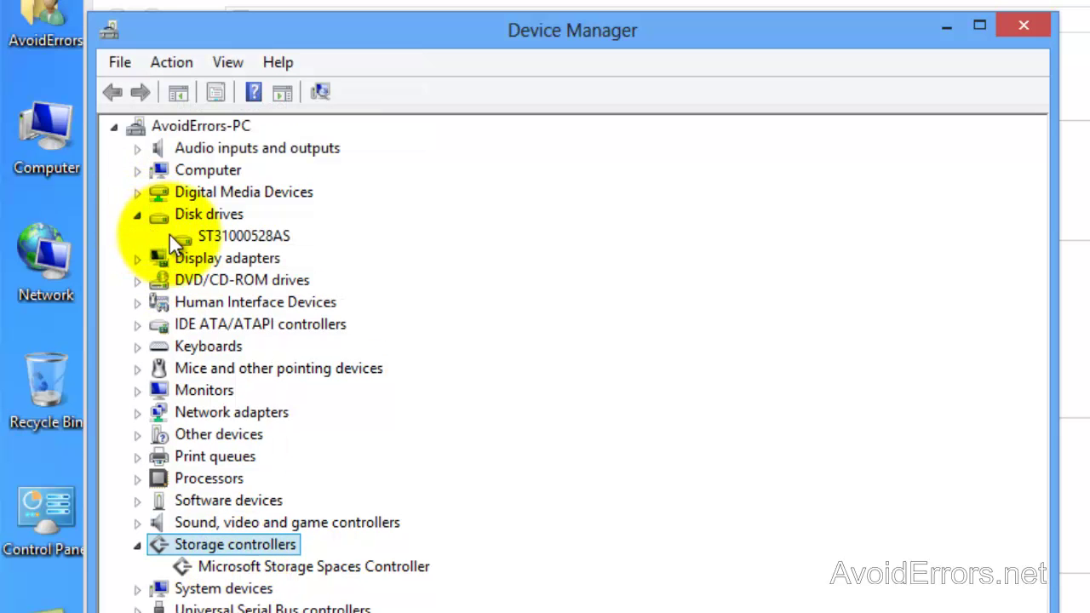
right_click(184, 212)
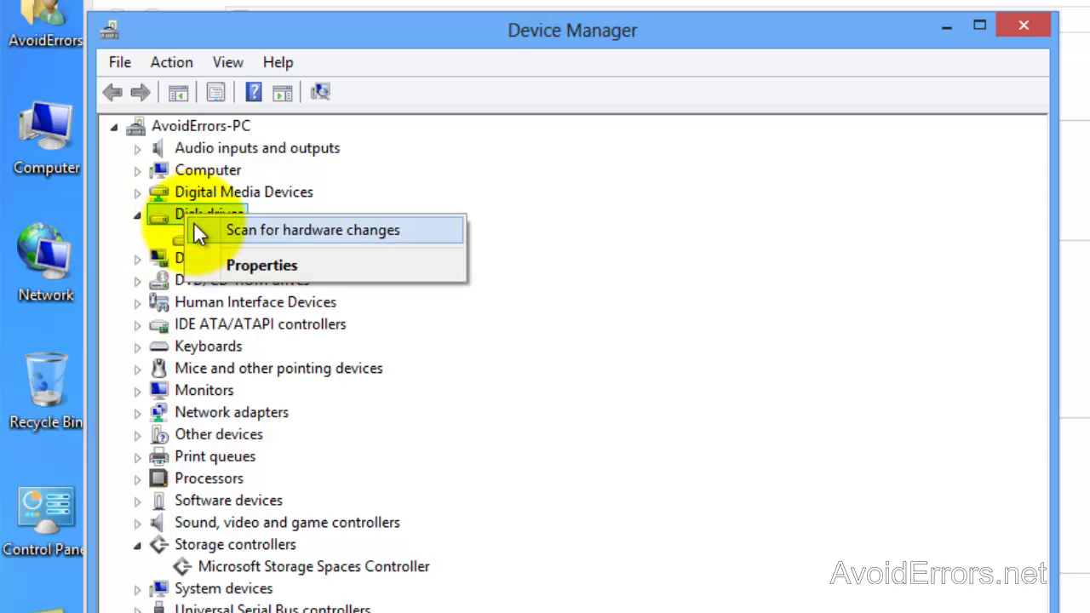
left_click(193, 224)
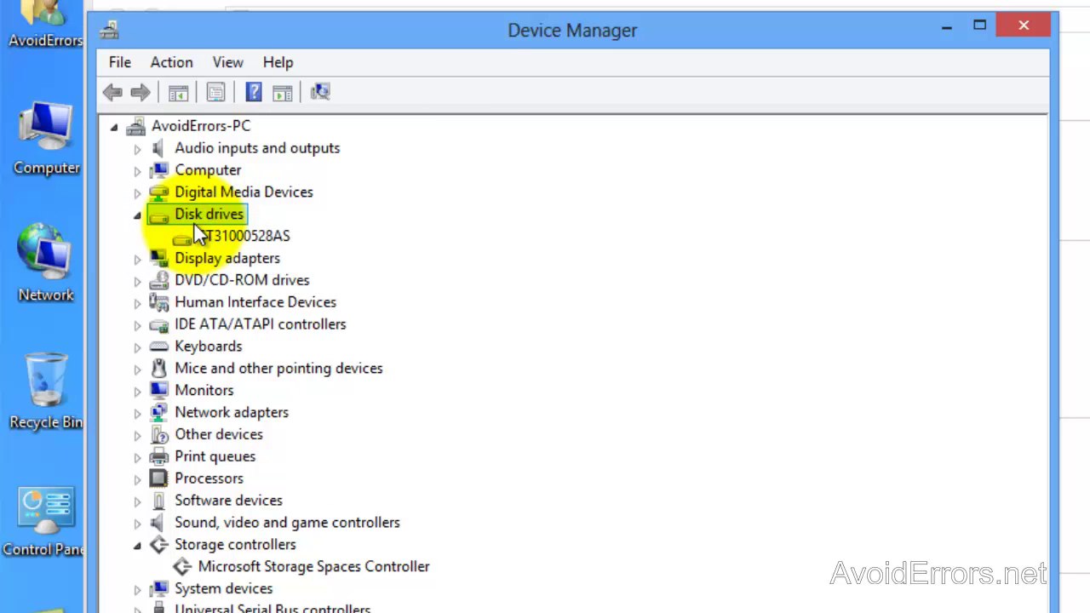
left_click(1015, 24)
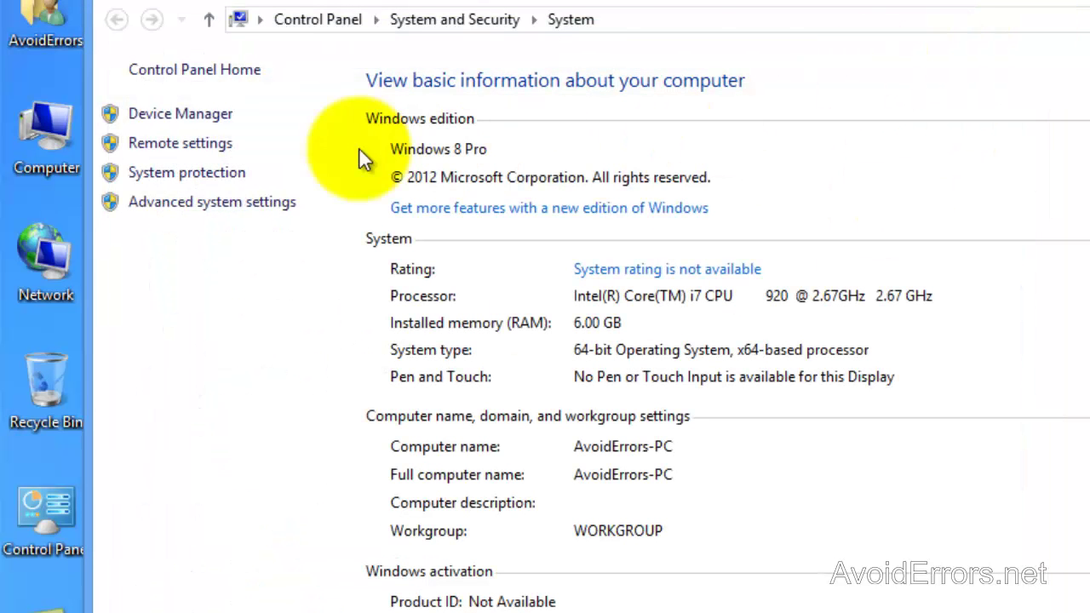
double_click(63, 139)
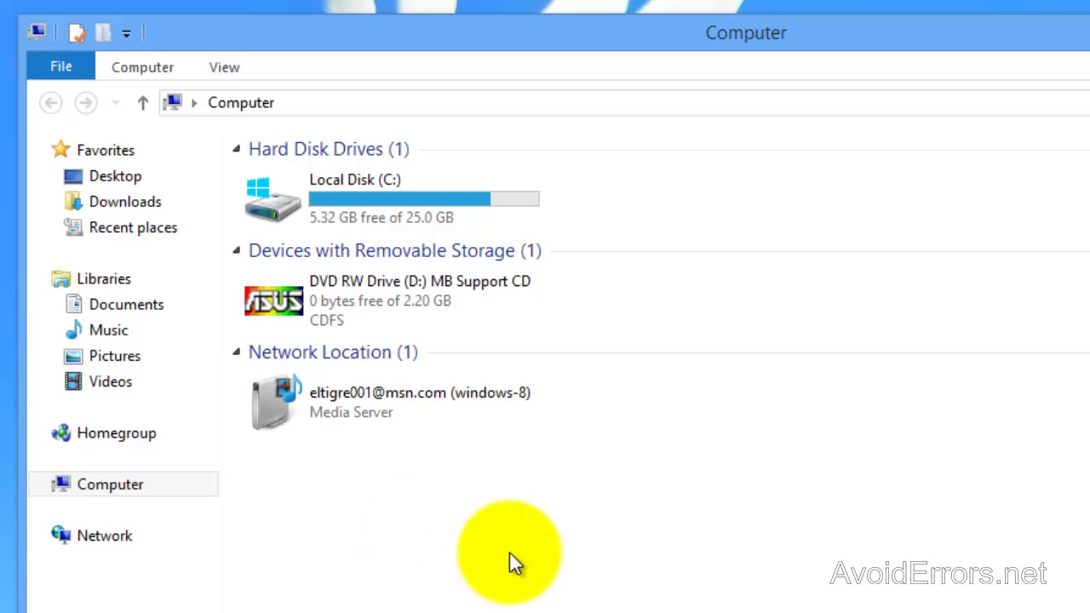
double_click(502, 310)
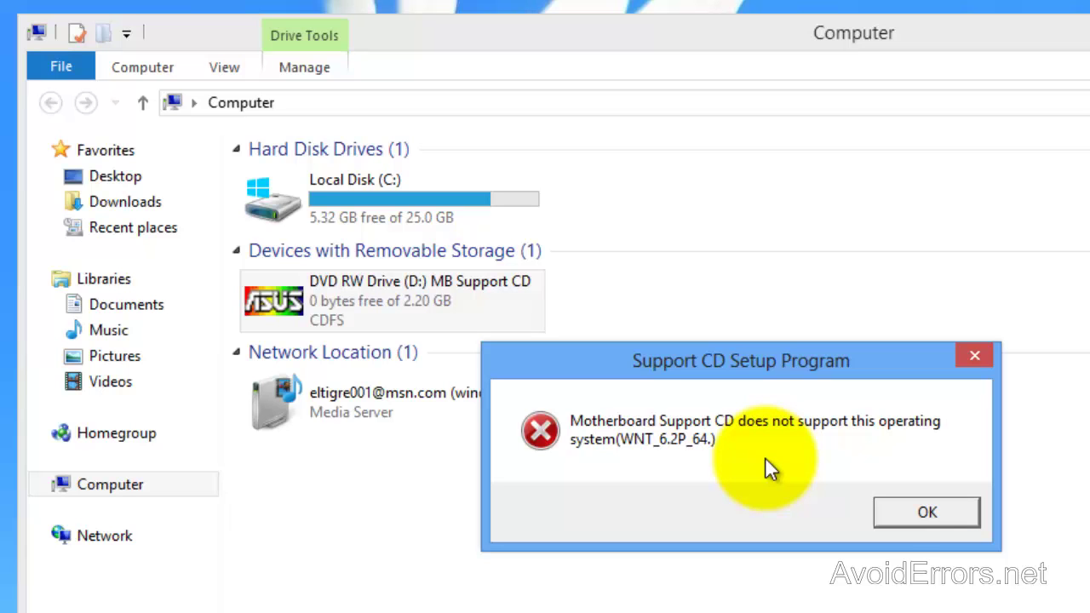
left_click(899, 515)
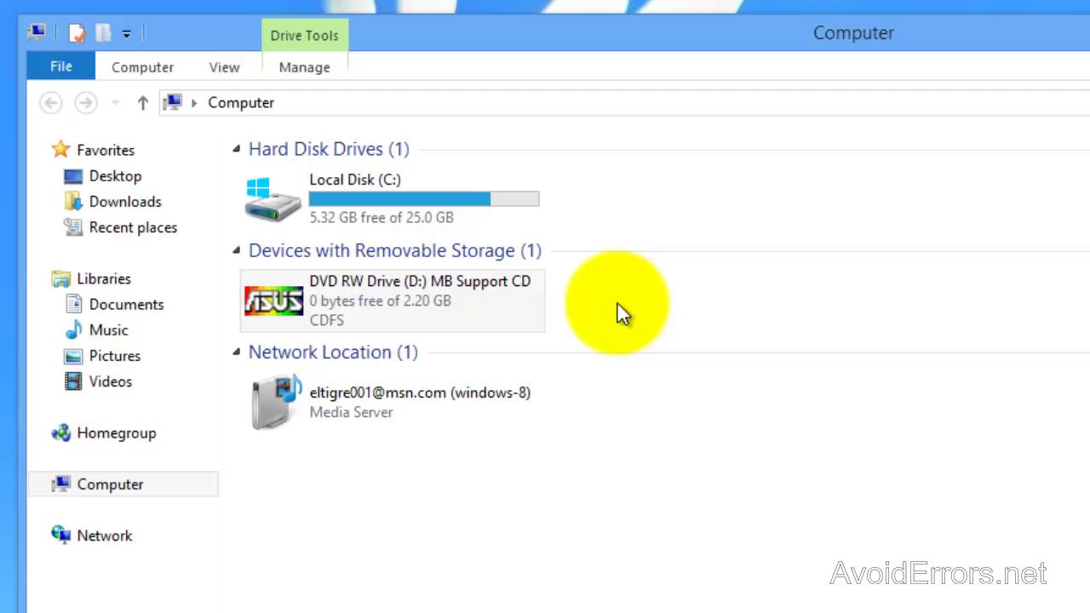
Browse the support CD to Drivers\Raid and look through the Marvell driver folders
right_click(290, 303)
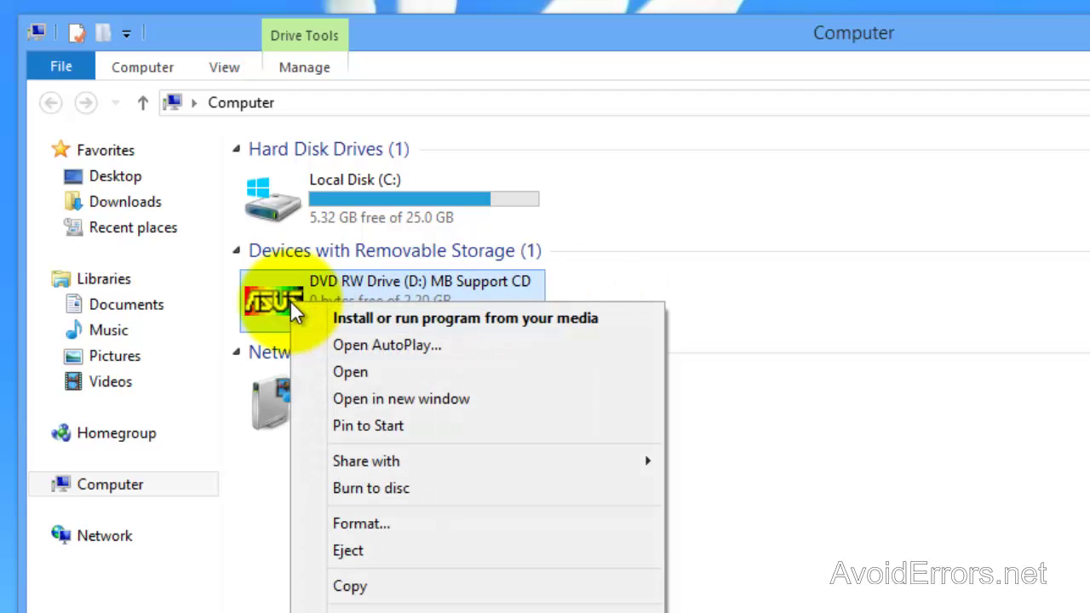
left_click(310, 375)
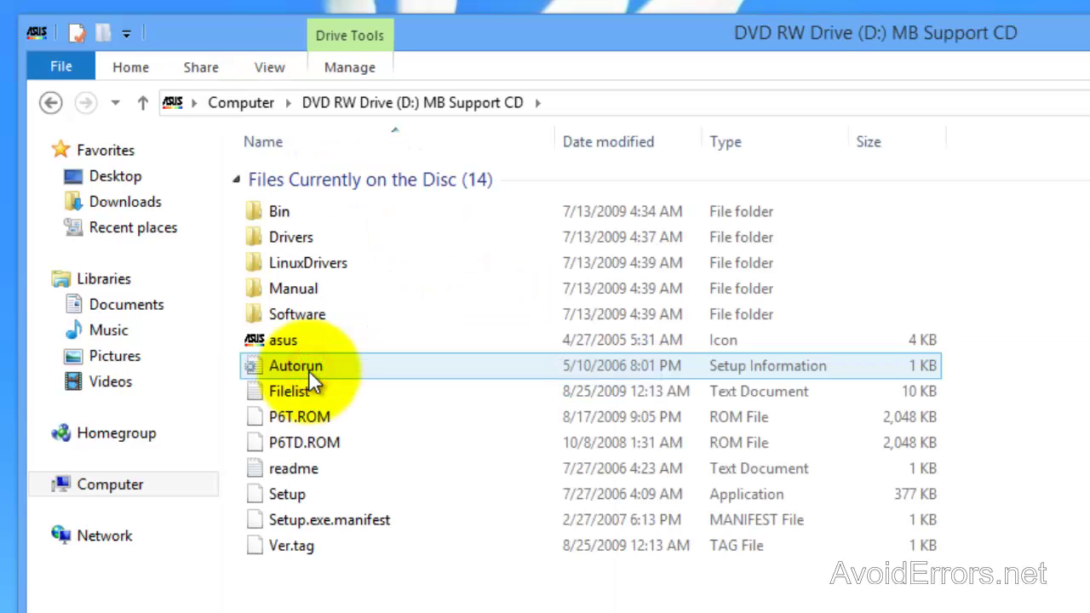
double_click(297, 241)
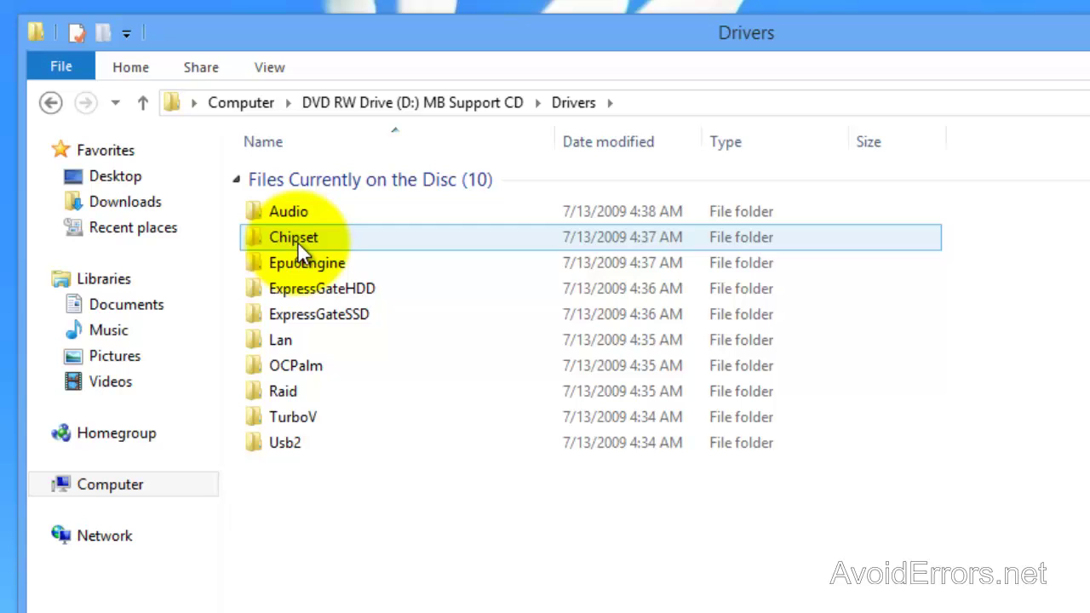
double_click(314, 400)
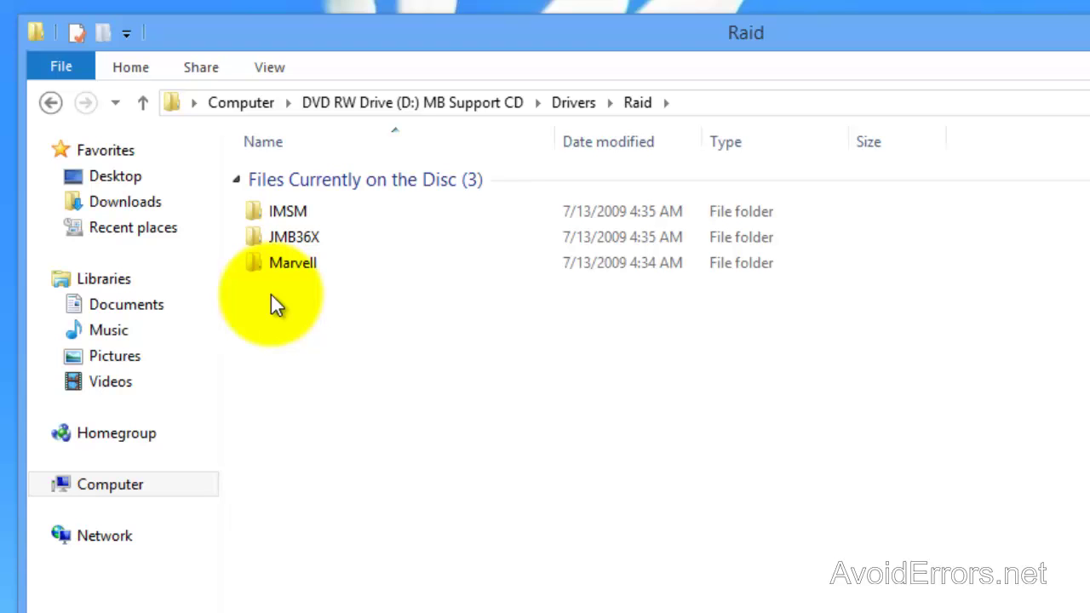
left_click(289, 269)
double_click(289, 270)
left_click(289, 213)
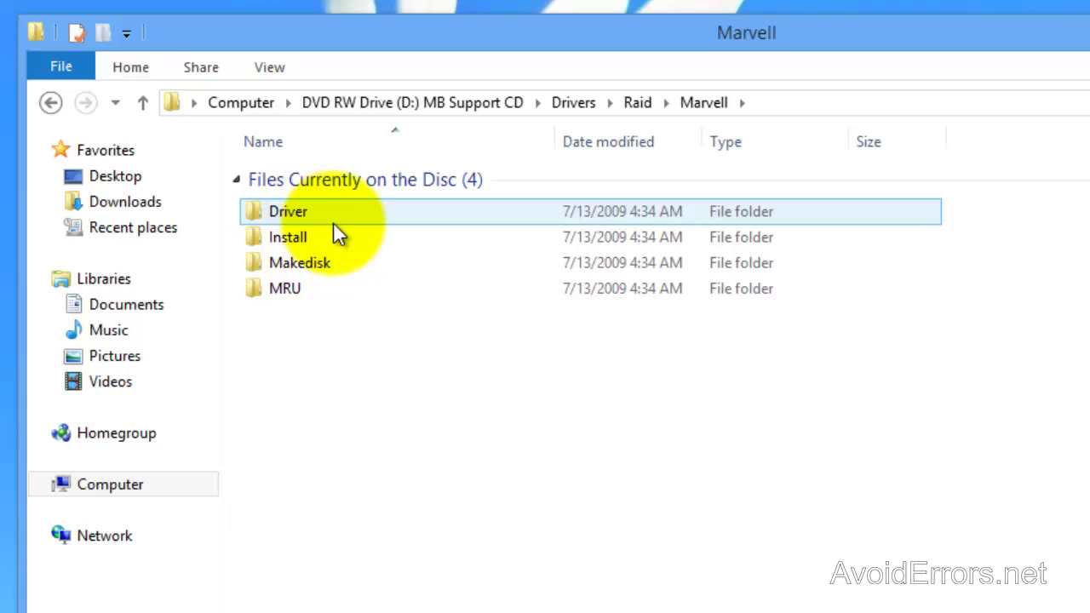
double_click(330, 235)
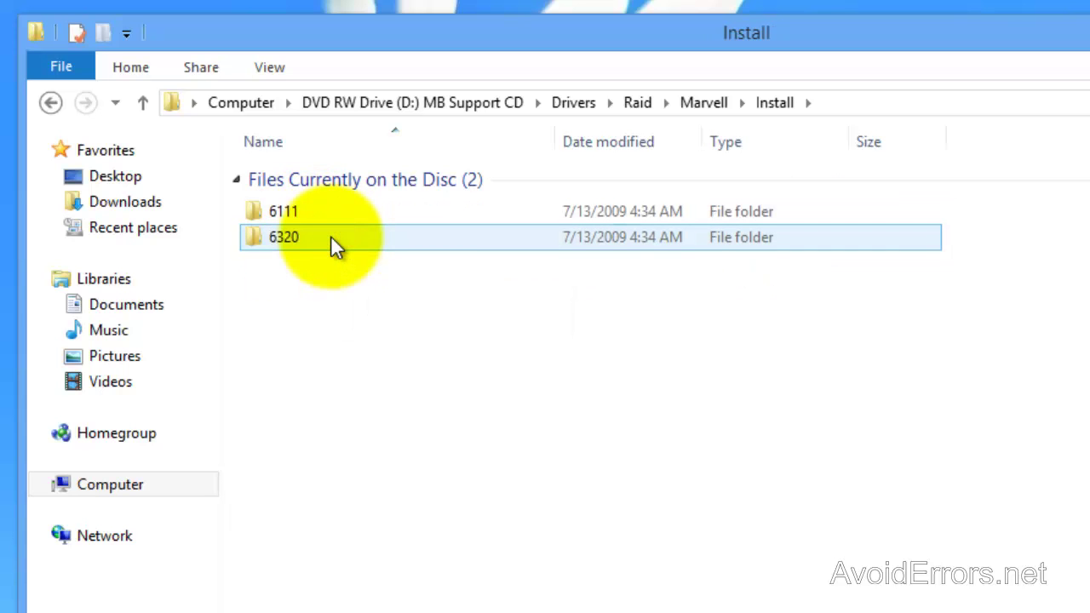
left_click(58, 104)
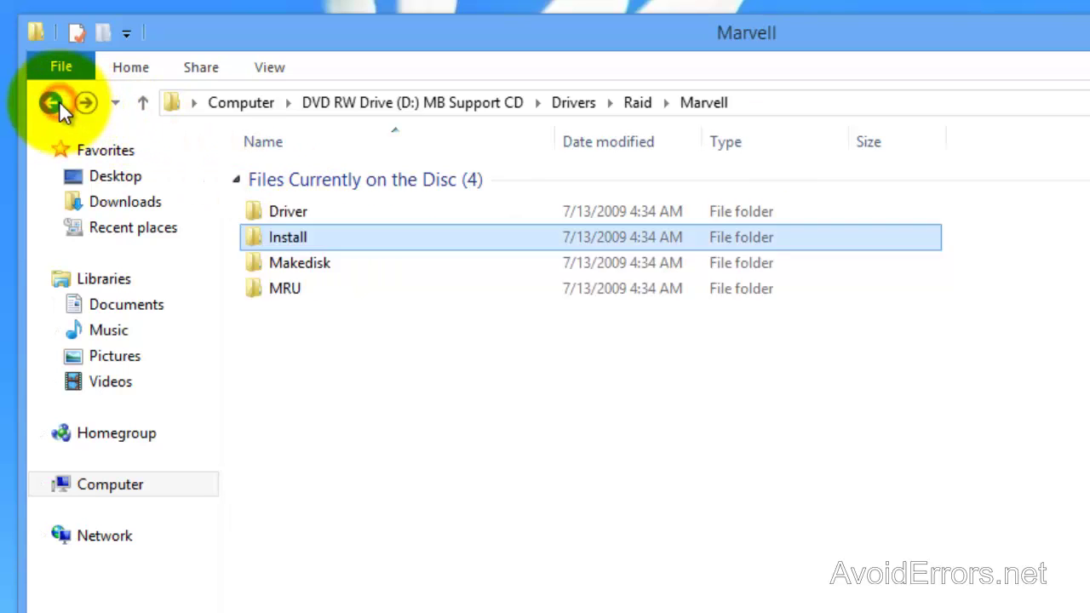
left_click(59, 100)
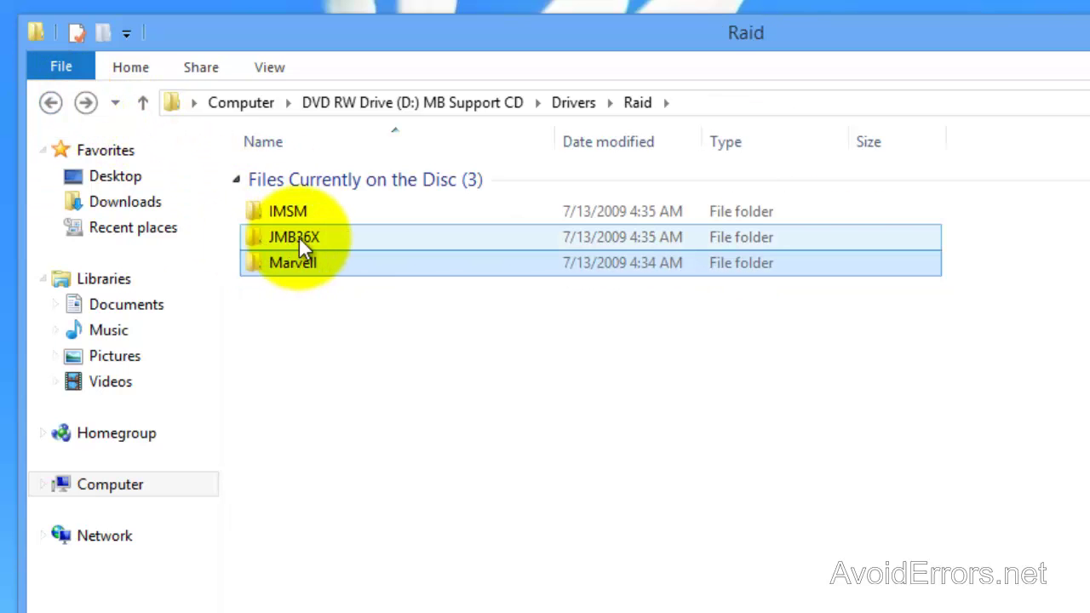
Run the JMB36X Windows7 driver setup and dismiss its no-adapter-found error
double_click(344, 237)
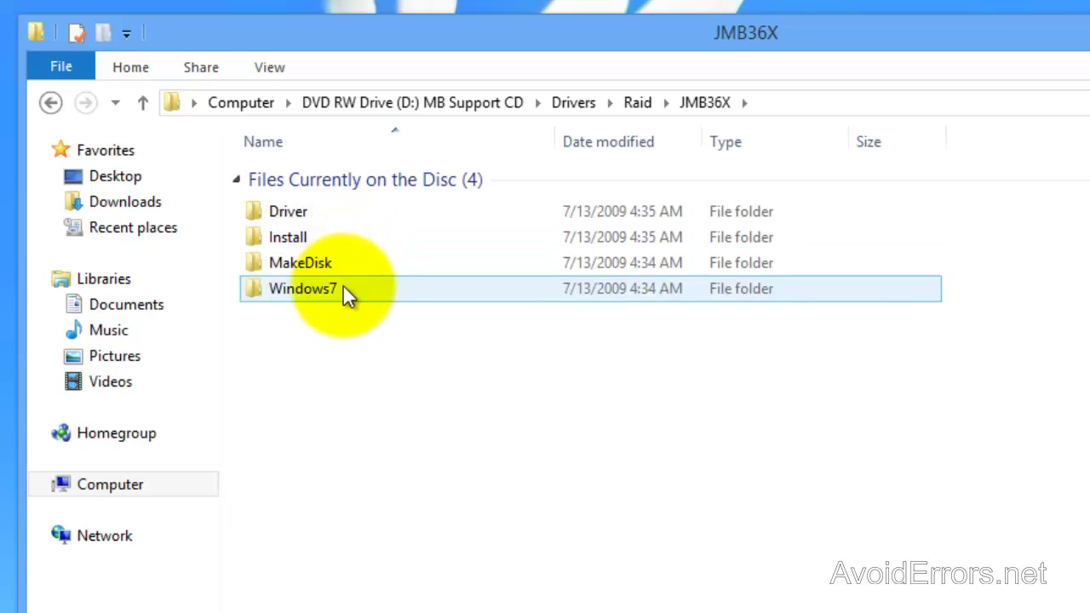
mouse_move(344, 286)
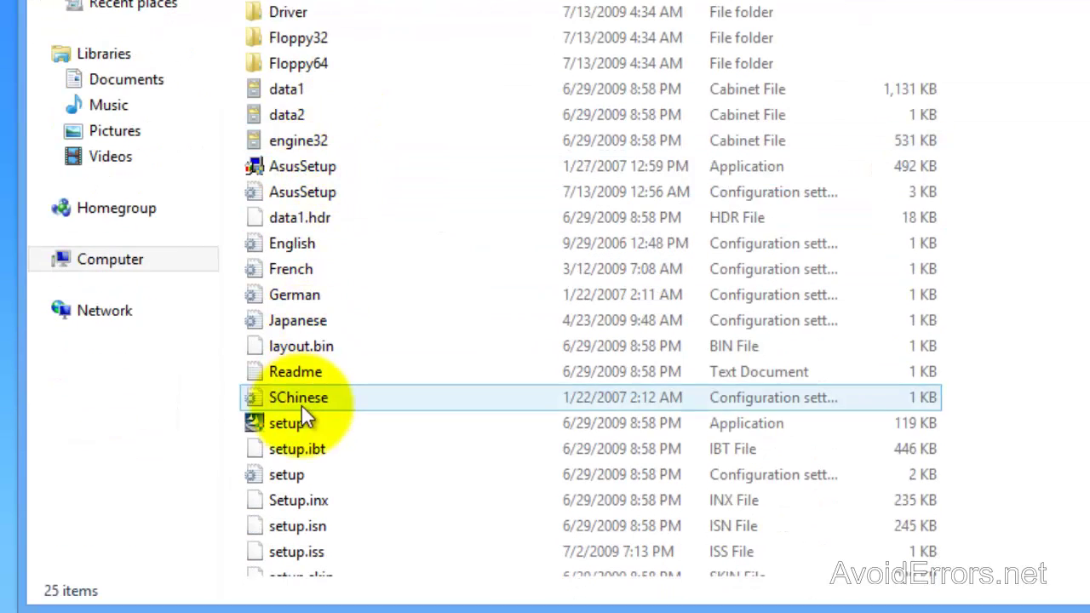
left_click(334, 426)
double_click(334, 426)
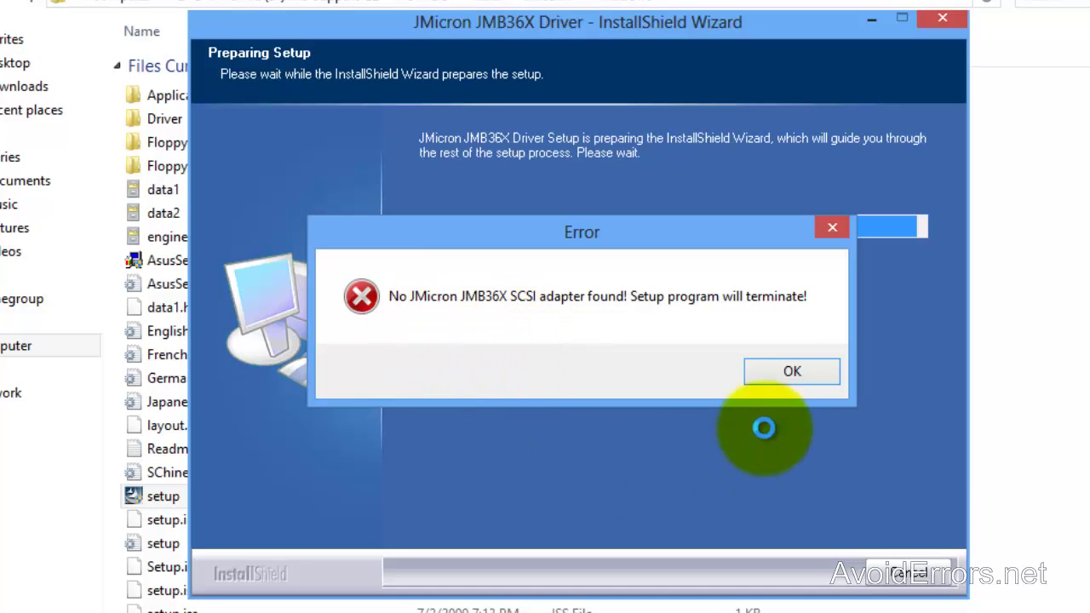
left_click(790, 374)
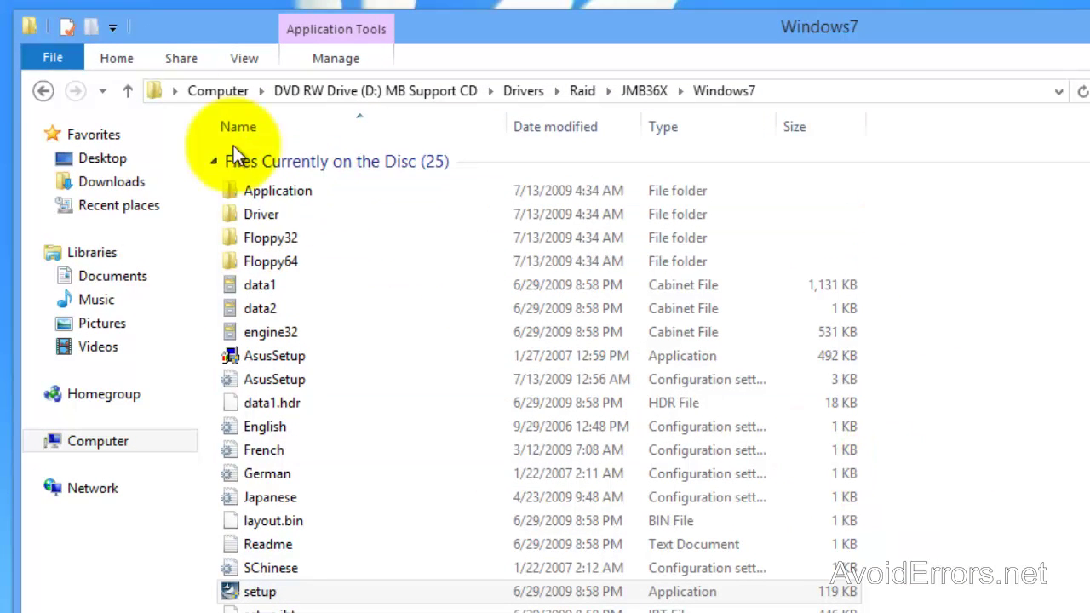
Return to the Raid folder and launch the setup in IMSM\Windows7\Install
left_click(41, 90)
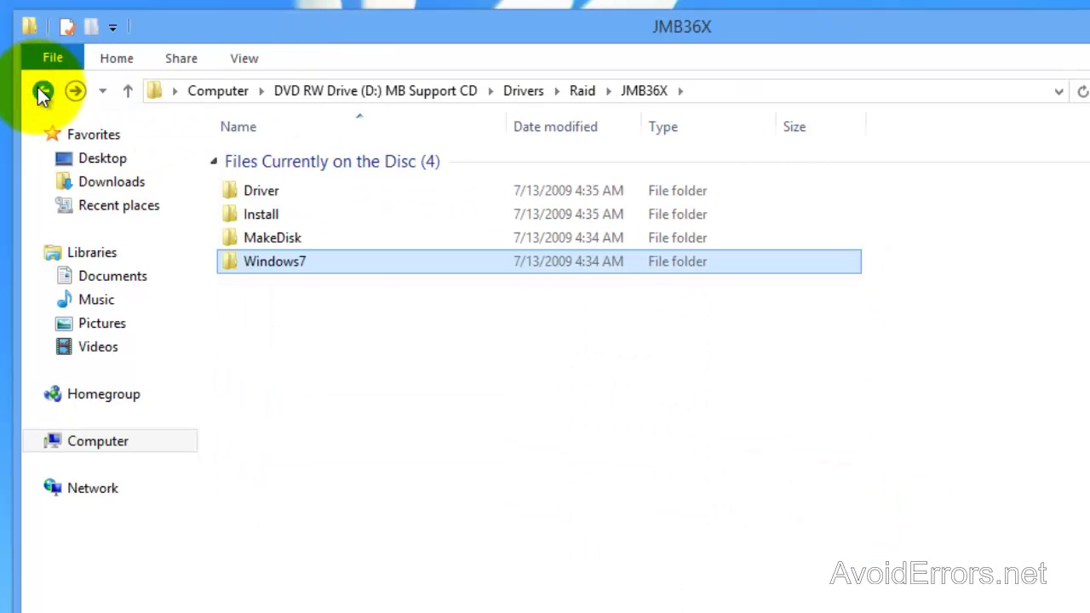
left_click(41, 91)
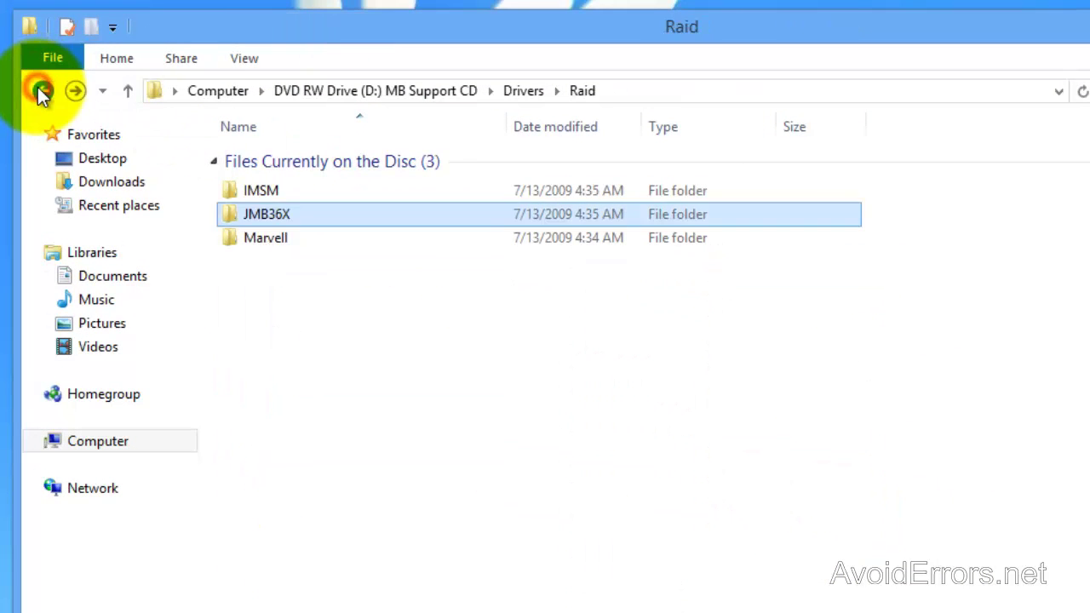
double_click(280, 192)
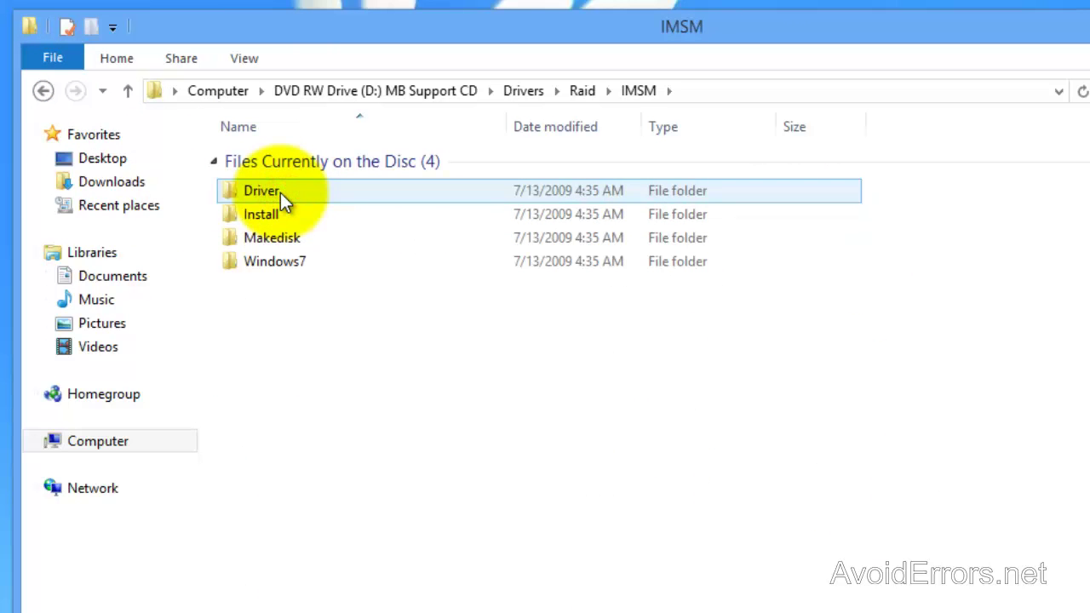
left_click(287, 215)
left_click(309, 263)
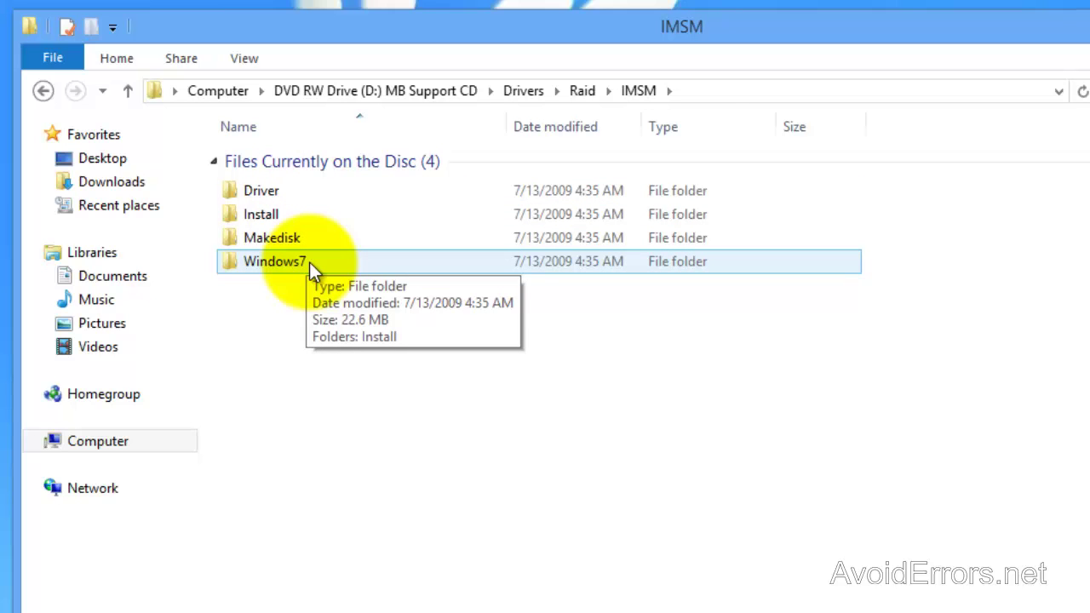
double_click(310, 262)
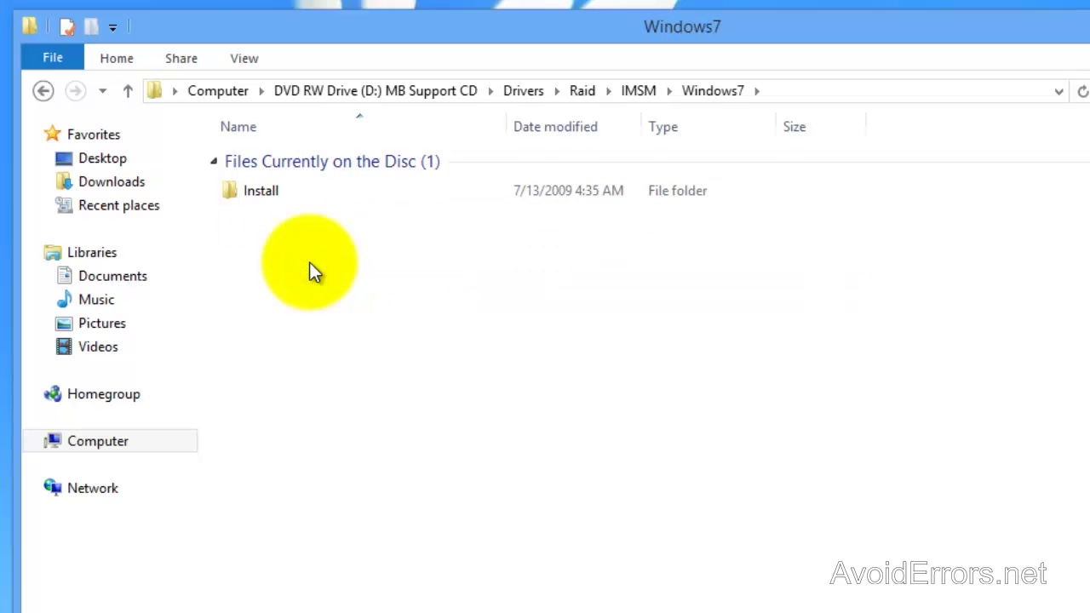
double_click(276, 196)
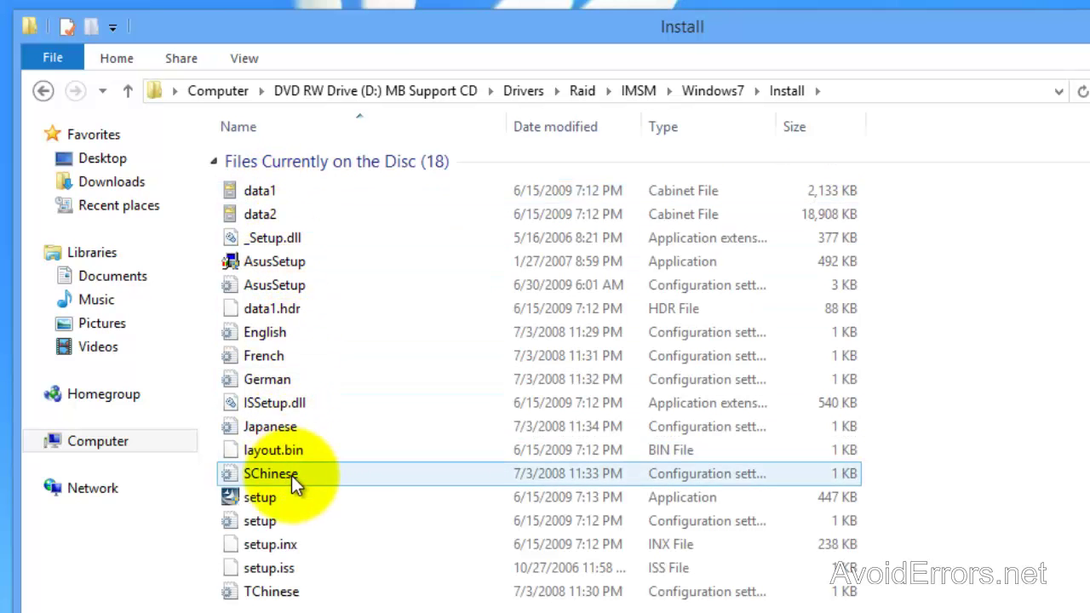
double_click(299, 502)
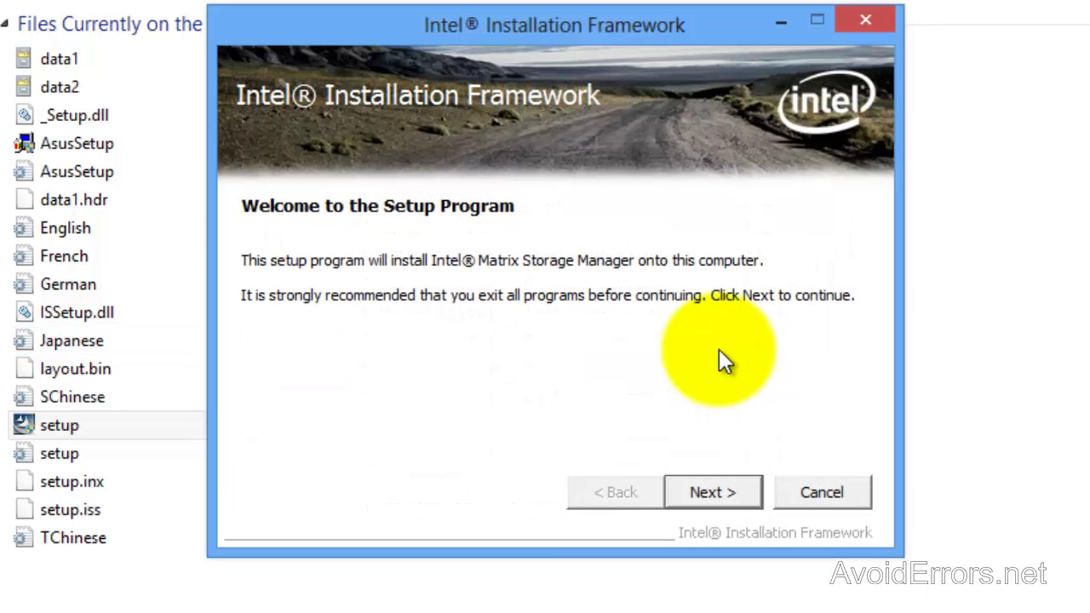
Install Intel Matrix Storage Manager, accepting the licence and choosing to restart later
left_click(747, 489)
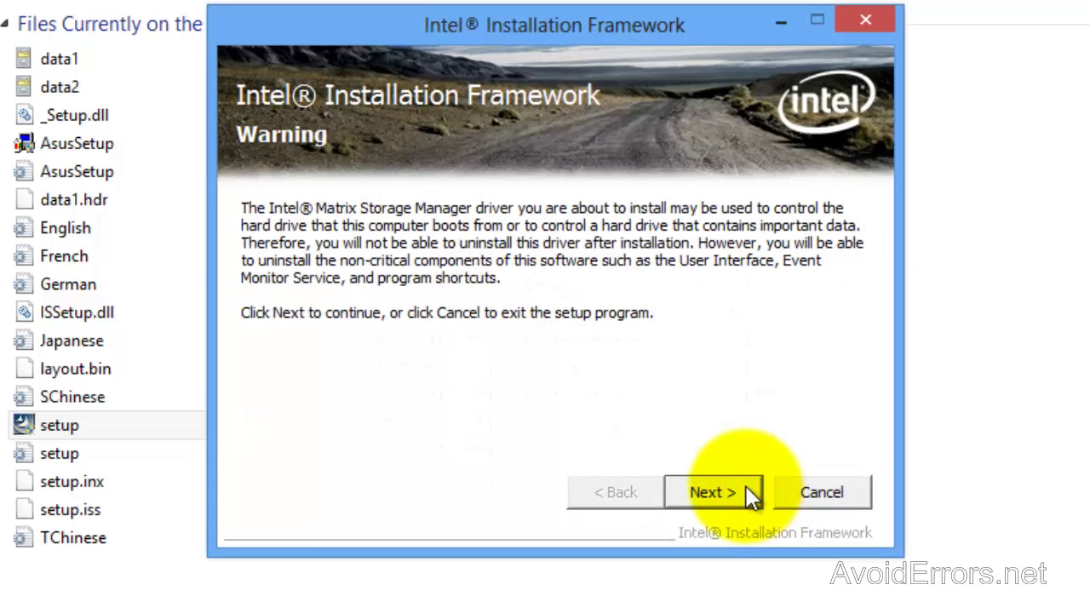
left_click(747, 491)
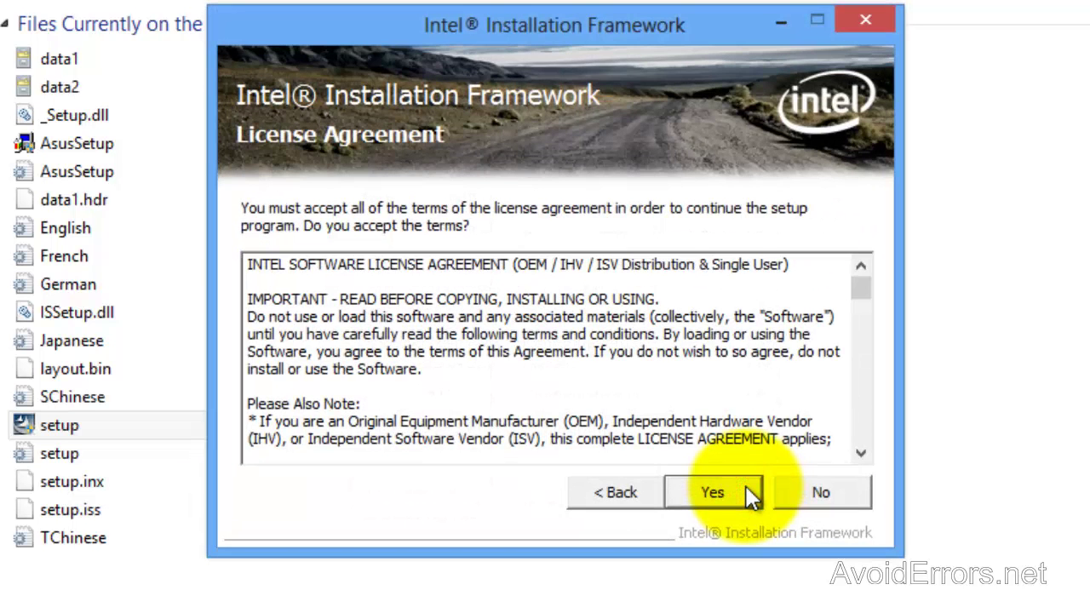
left_click(750, 498)
left_click(751, 498)
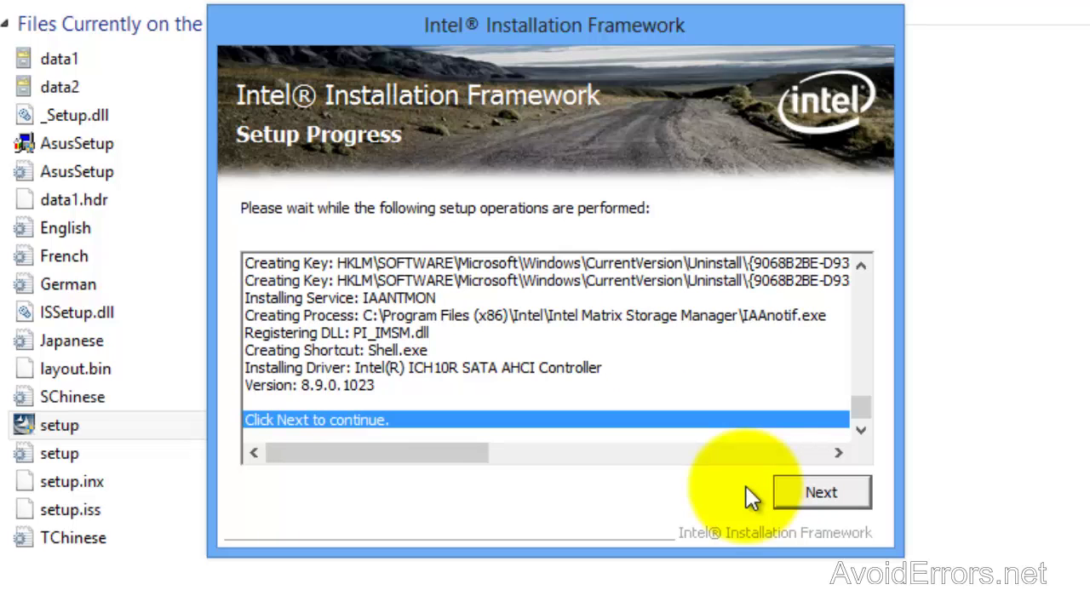
left_click(794, 491)
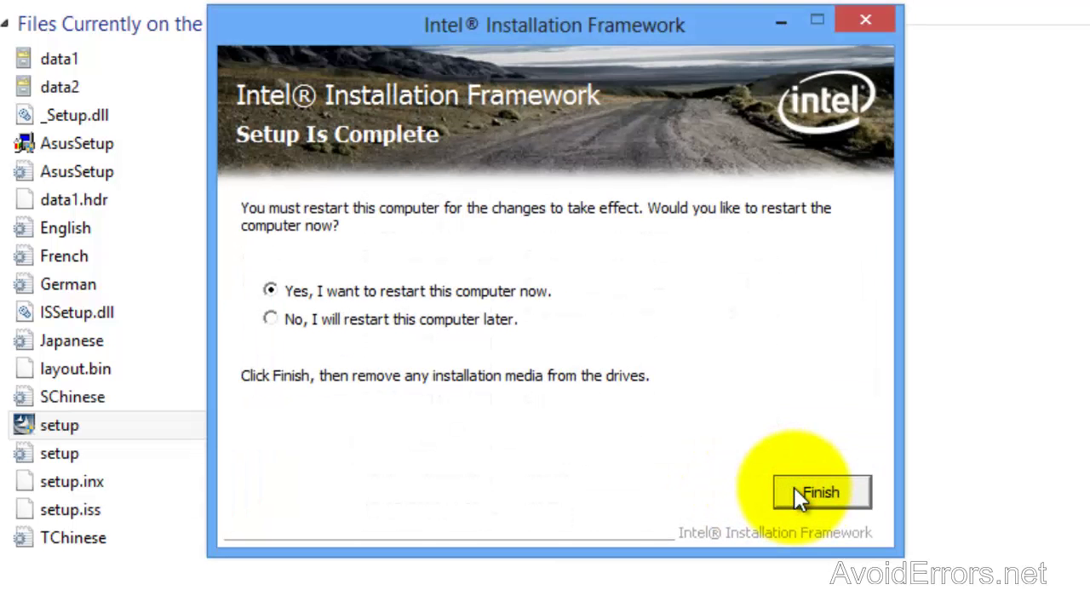
left_click(429, 336)
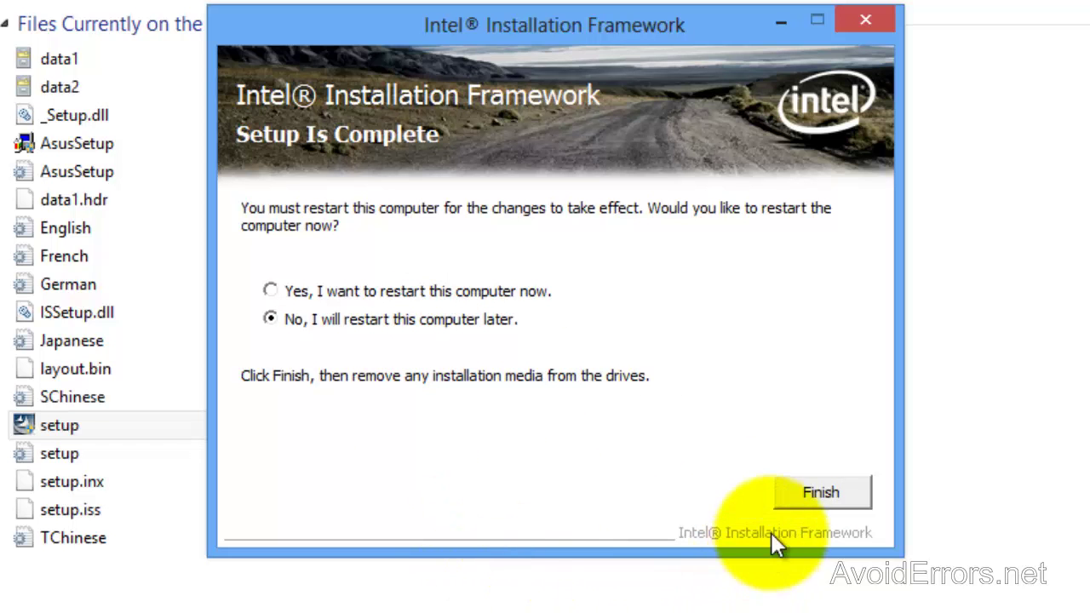
left_click(790, 491)
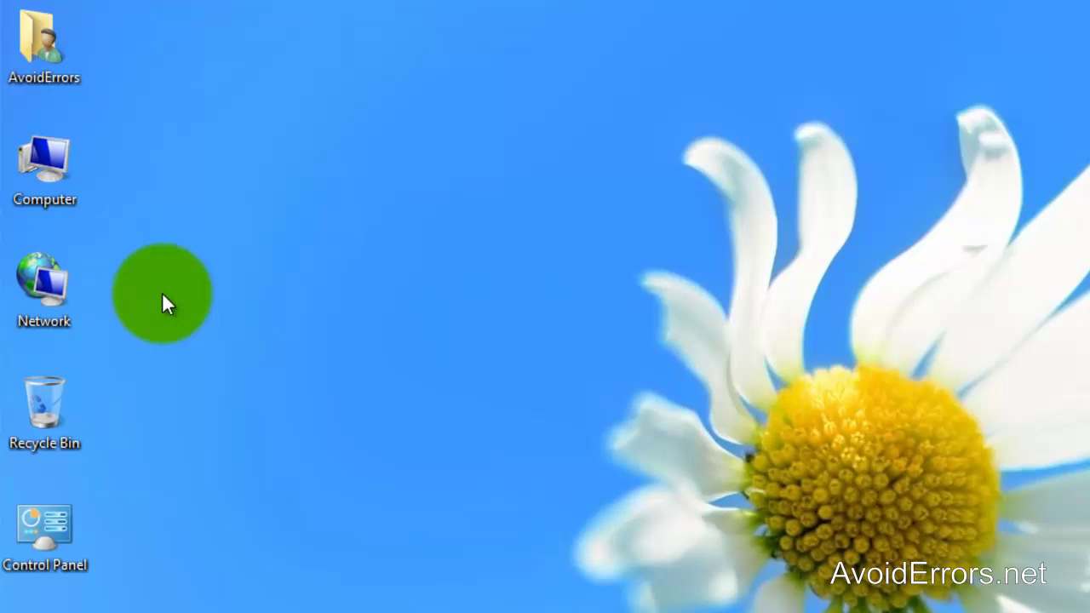
Open Computer to confirm the new 149 GB New Volume (D:) now appears
double_click(49, 159)
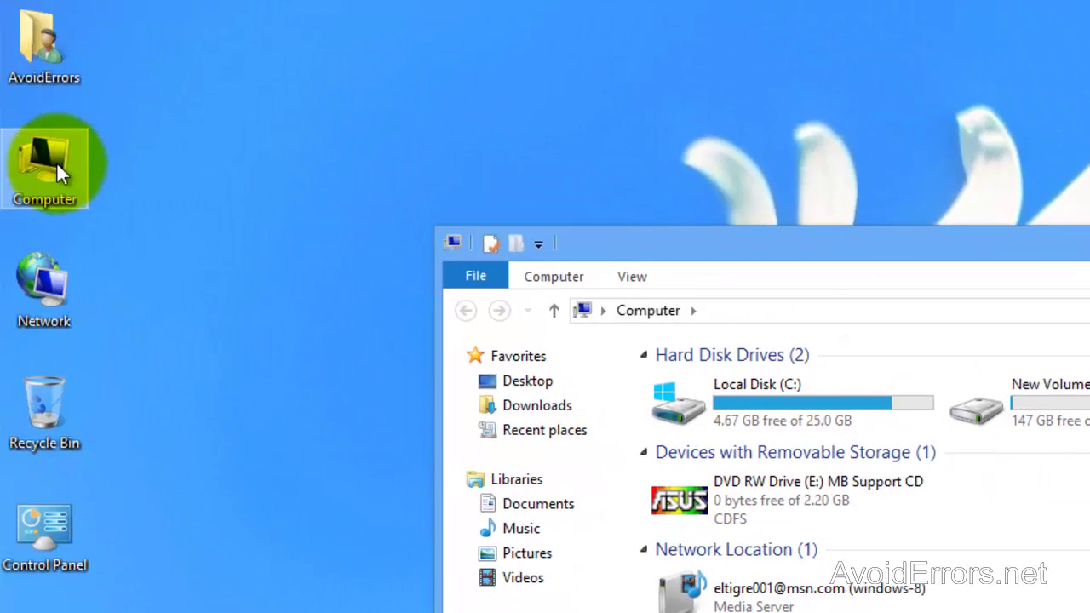
Open Computer Management from the Computer icon and show Disk Management
right_click(58, 167)
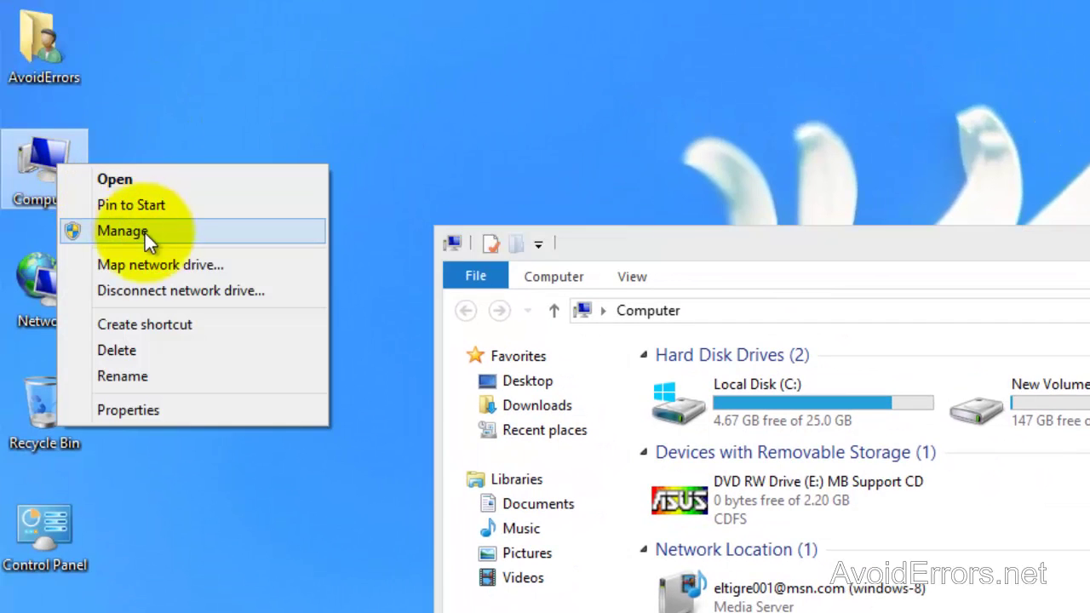
left_click(175, 236)
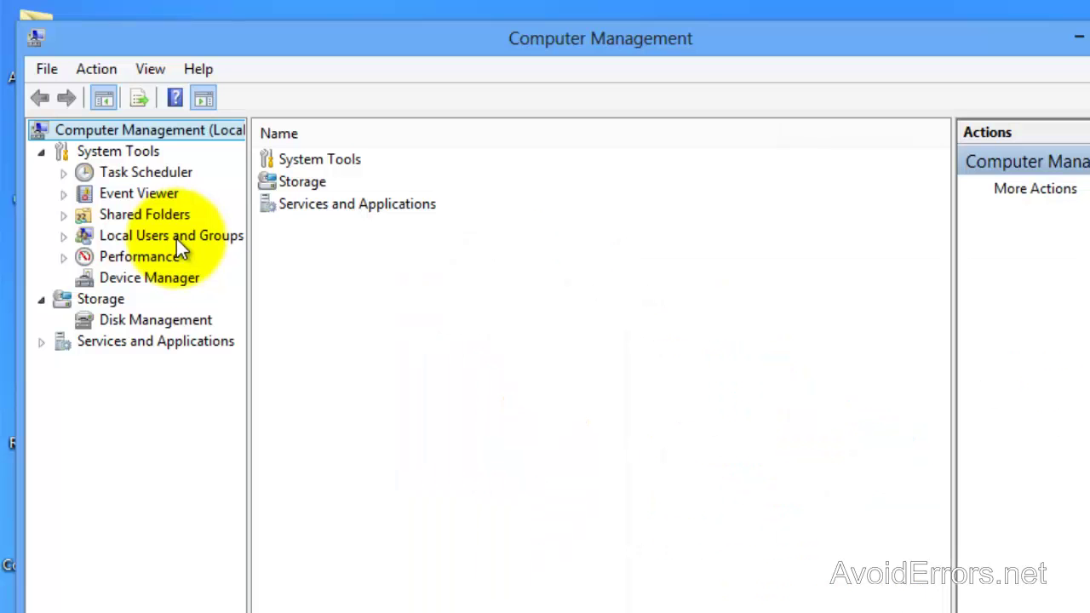
left_click(174, 319)
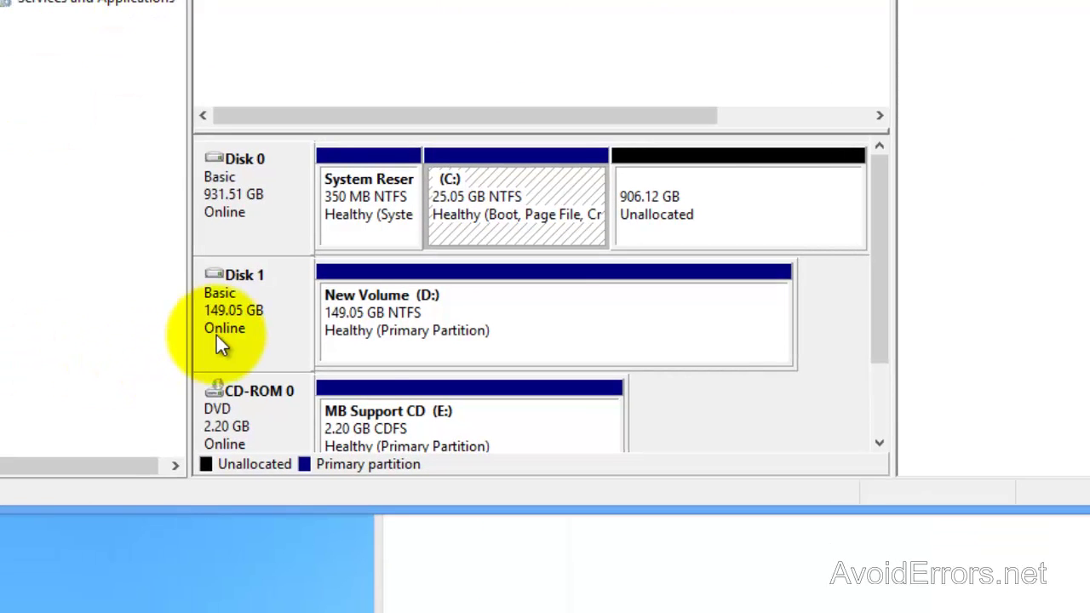
Start changing New Volume's letter from D to U, then cancel and keep D
right_click(545, 281)
left_click(638, 373)
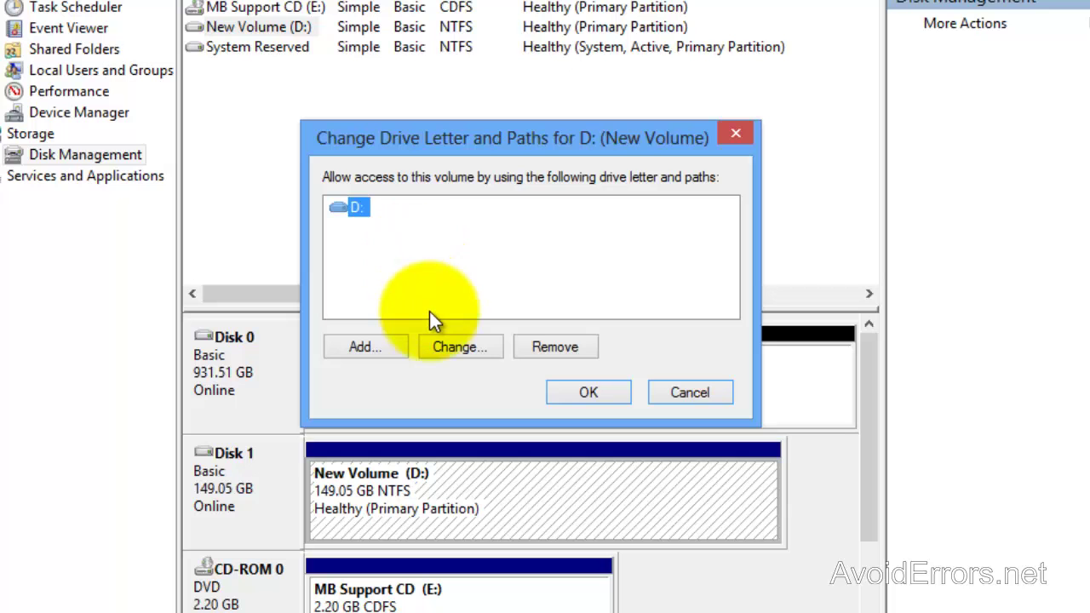
left_click(443, 344)
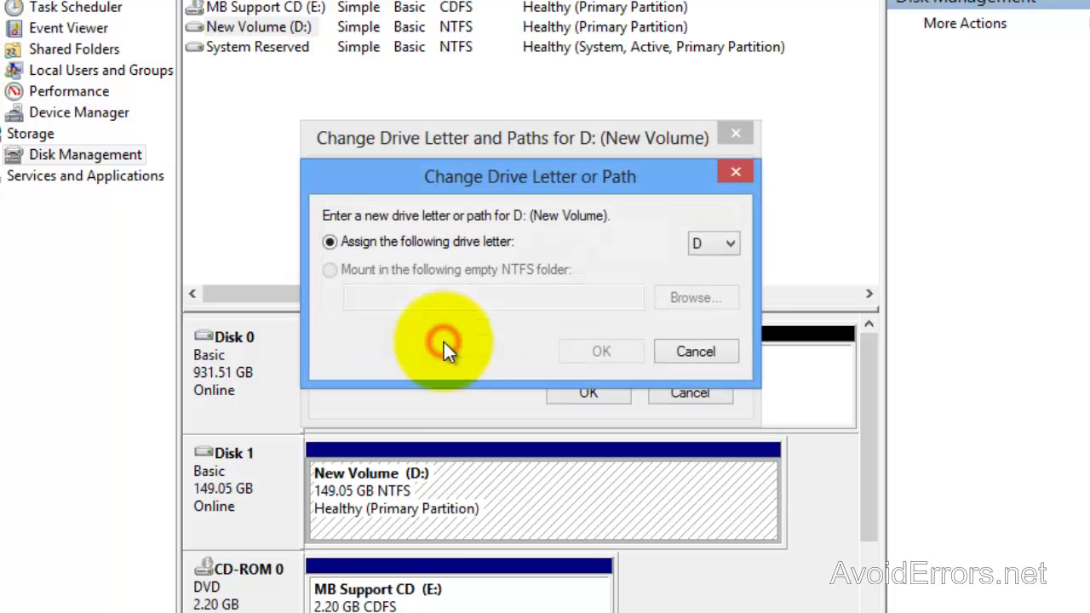
left_click(722, 247)
left_click(727, 541)
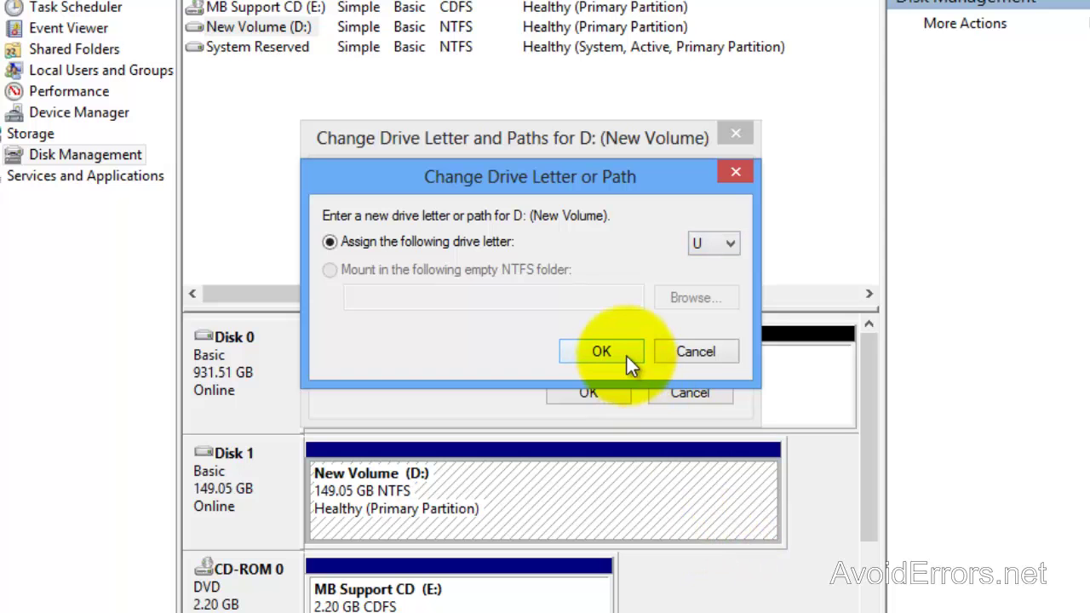
left_click(672, 354)
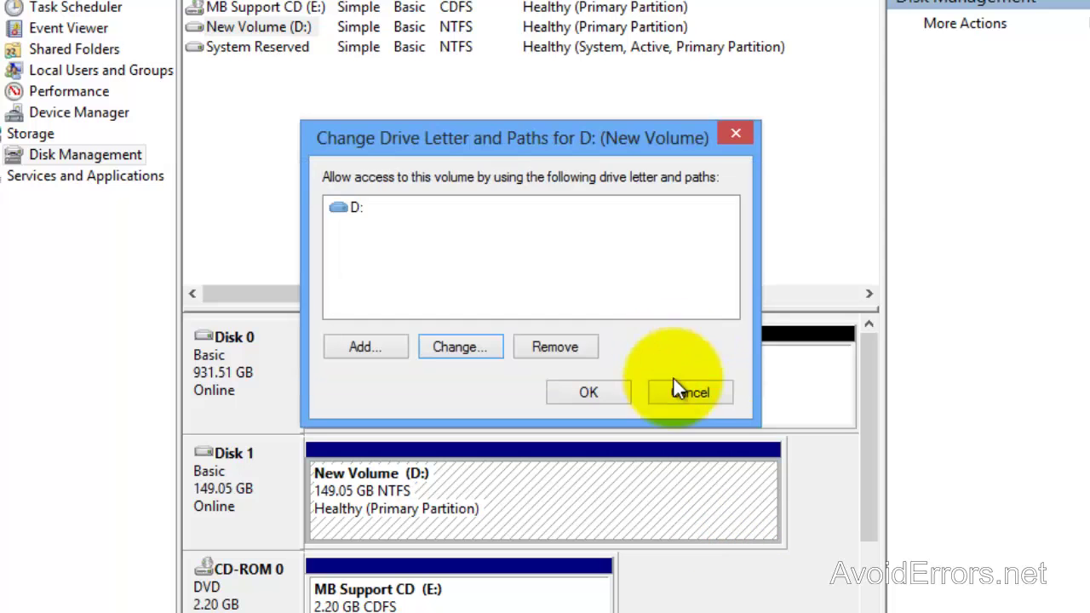
left_click(675, 395)
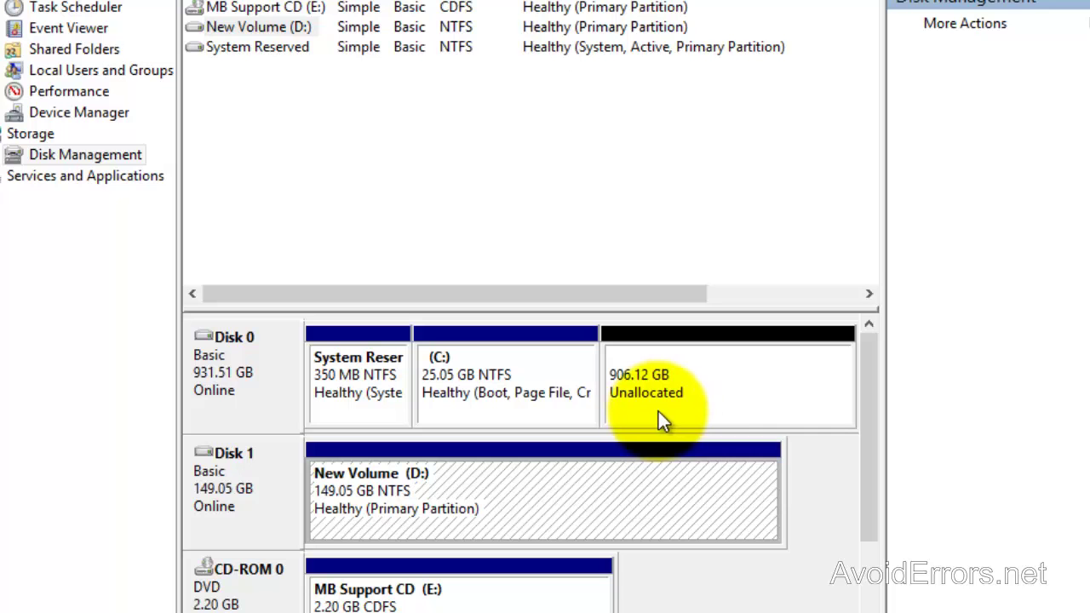
right_click(730, 334)
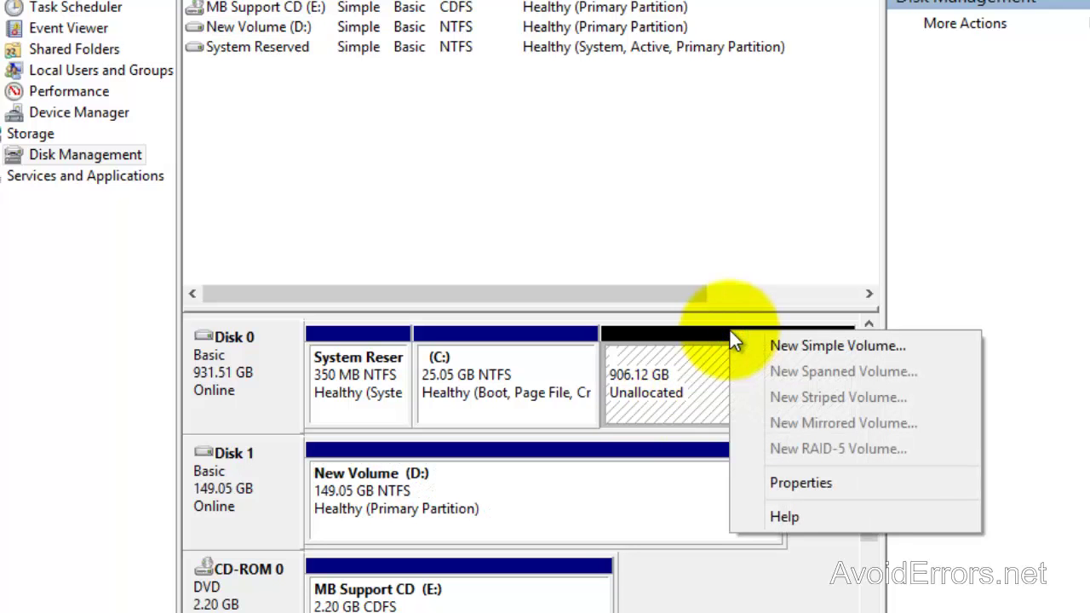
left_click(745, 349)
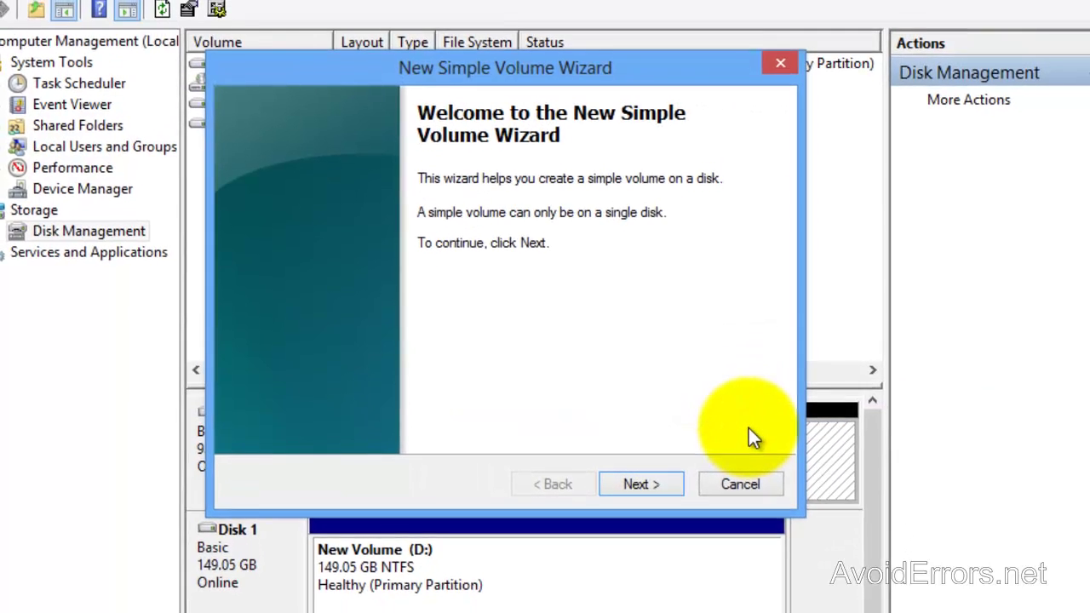
left_click(667, 487)
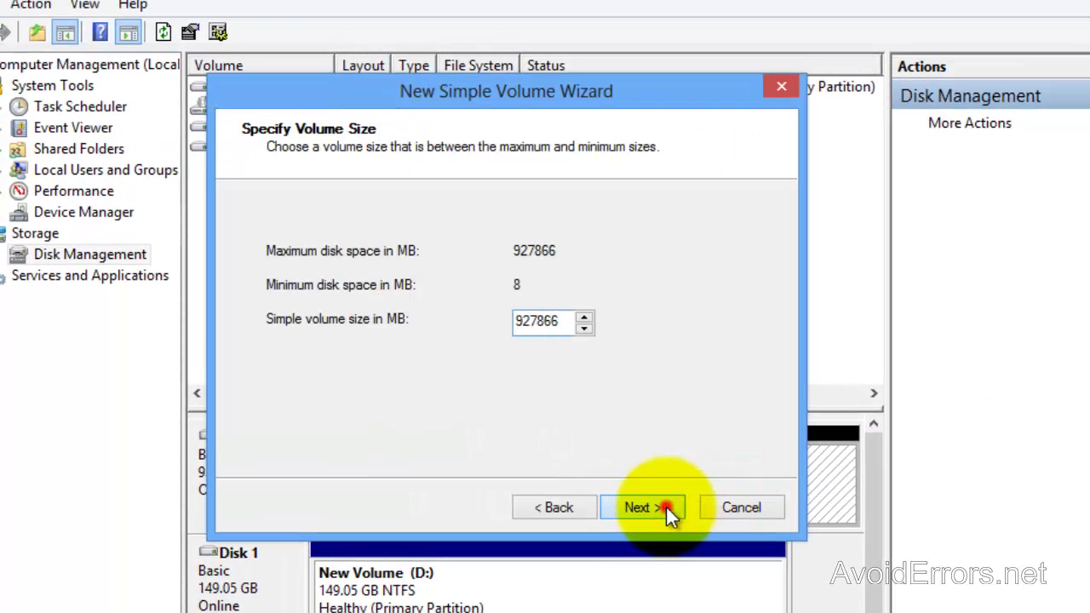
left_click(666, 506)
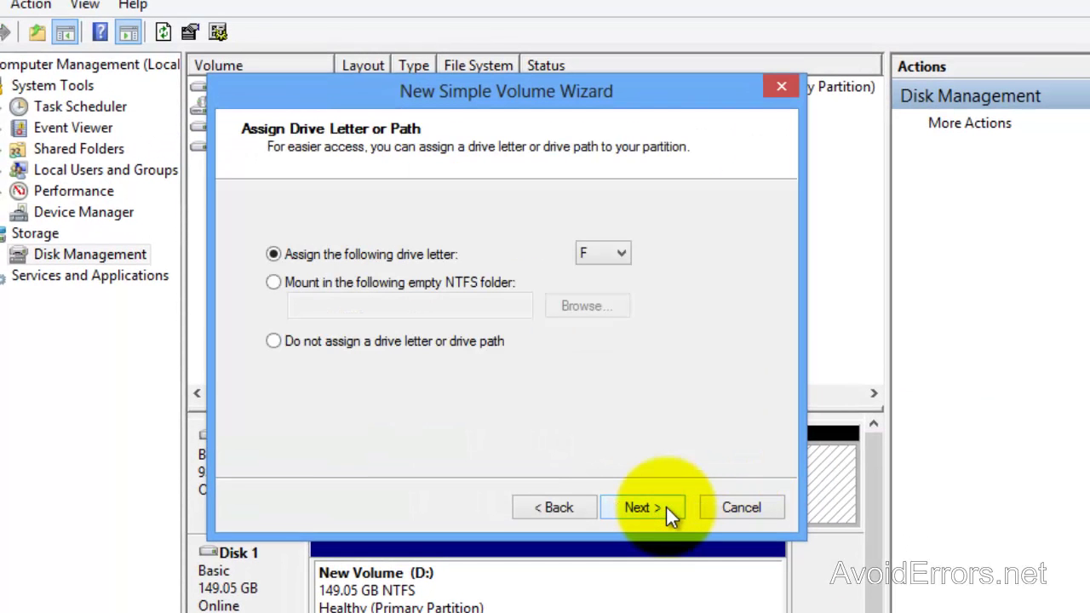
left_click(666, 507)
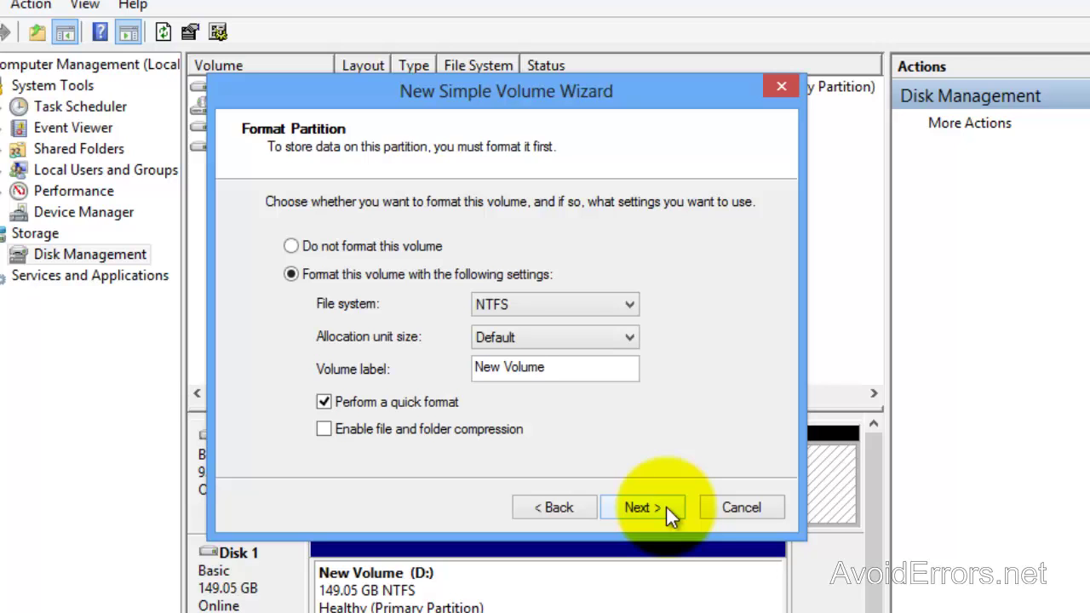
left_click(743, 509)
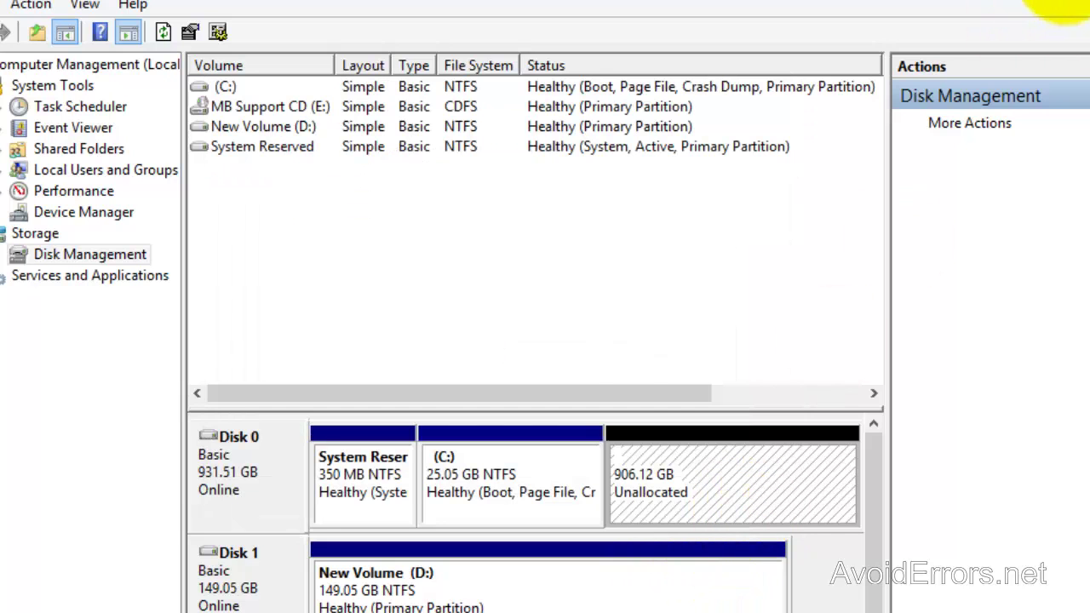